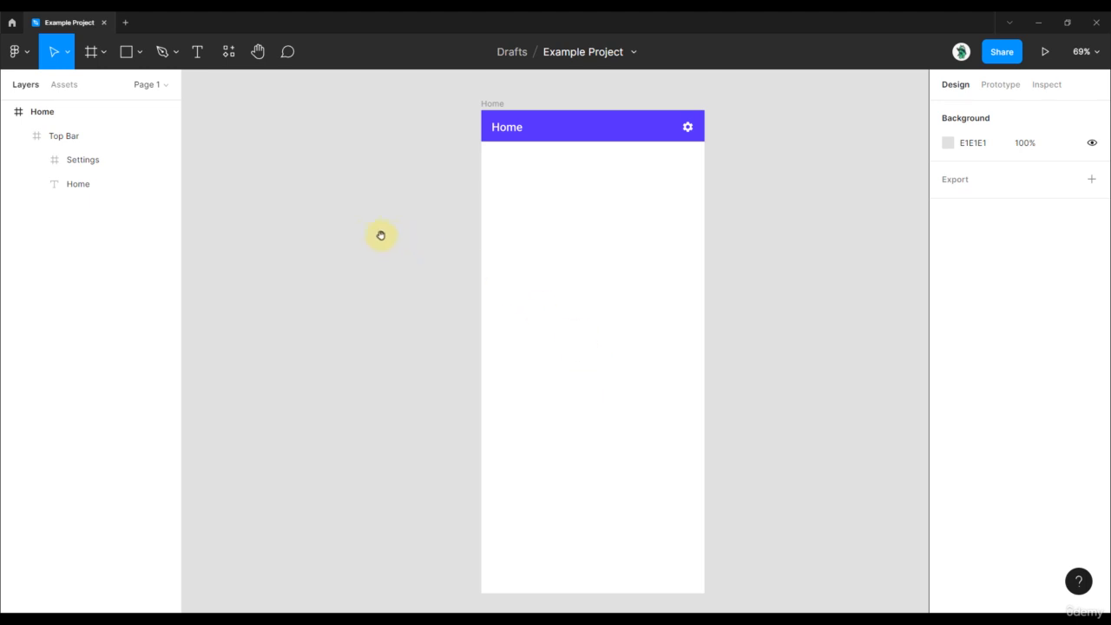
# Draw a frame about 330 × 69 and place it on the empty canvas beside the Home screen
pyautogui.moveTo(366, 234); pyautogui.dragTo(546, 248)
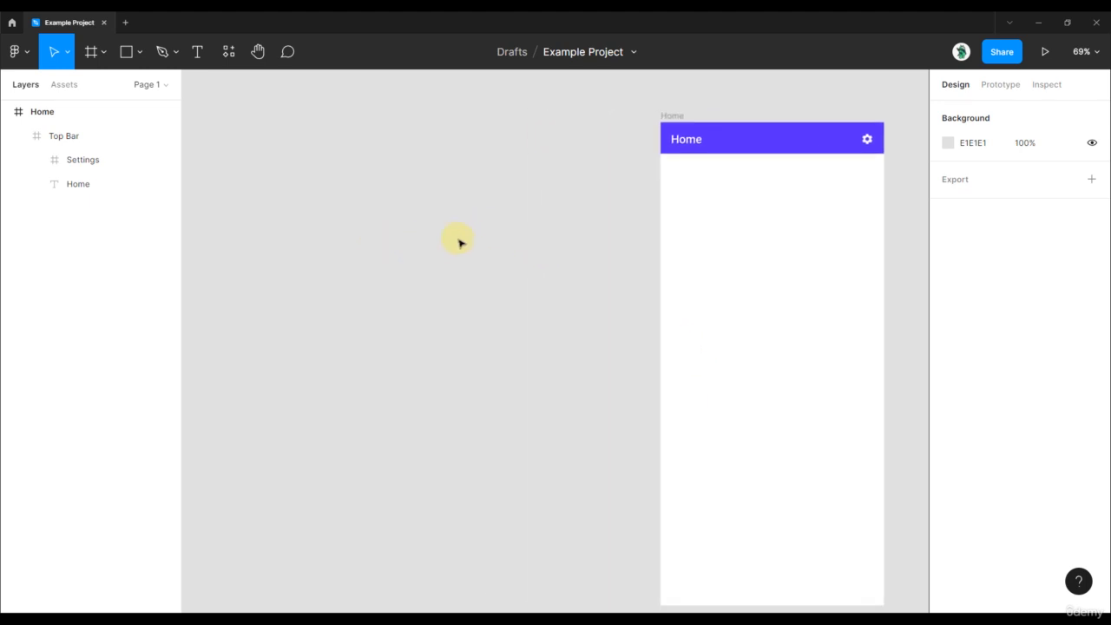
pyautogui.press('f')
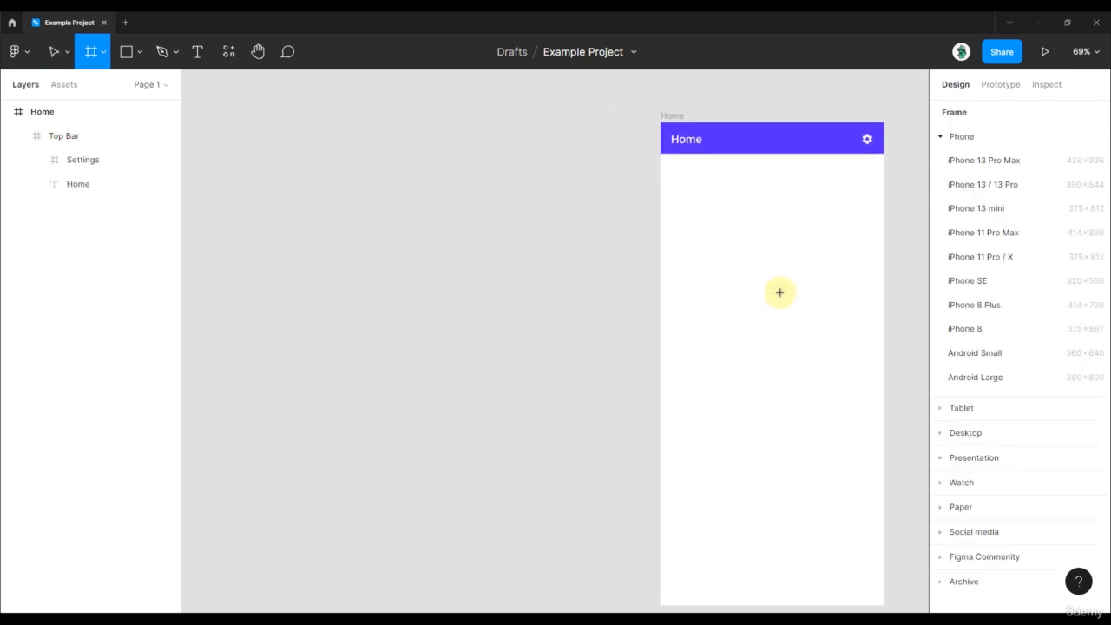
pyautogui.moveTo(690, 188); pyautogui.dragTo(861, 223)
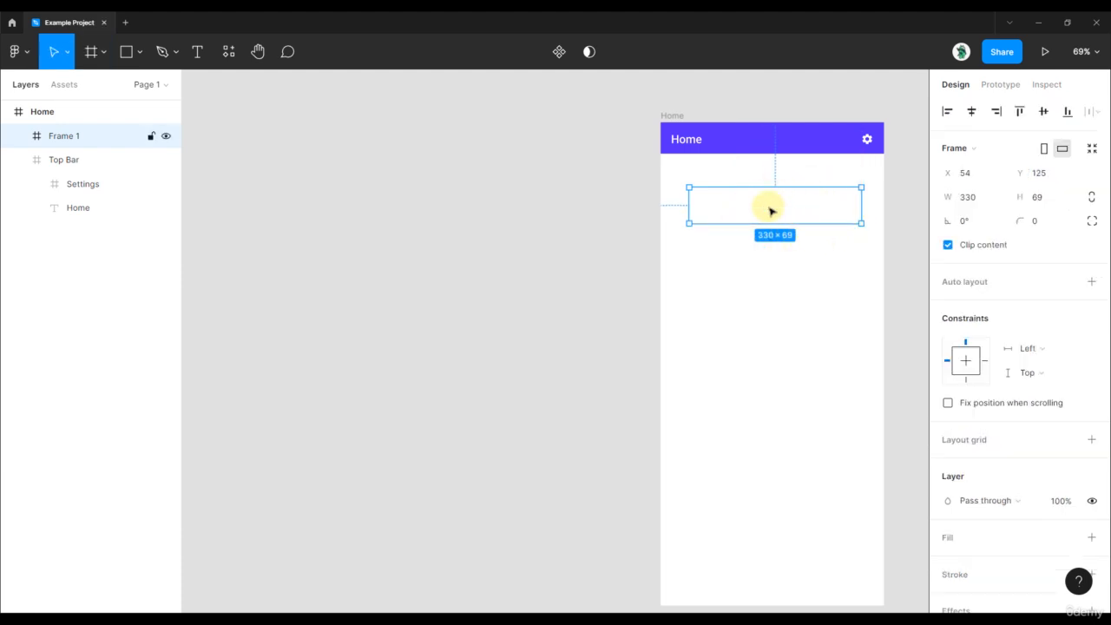
pyautogui.moveTo(774, 210); pyautogui.dragTo(495, 217)
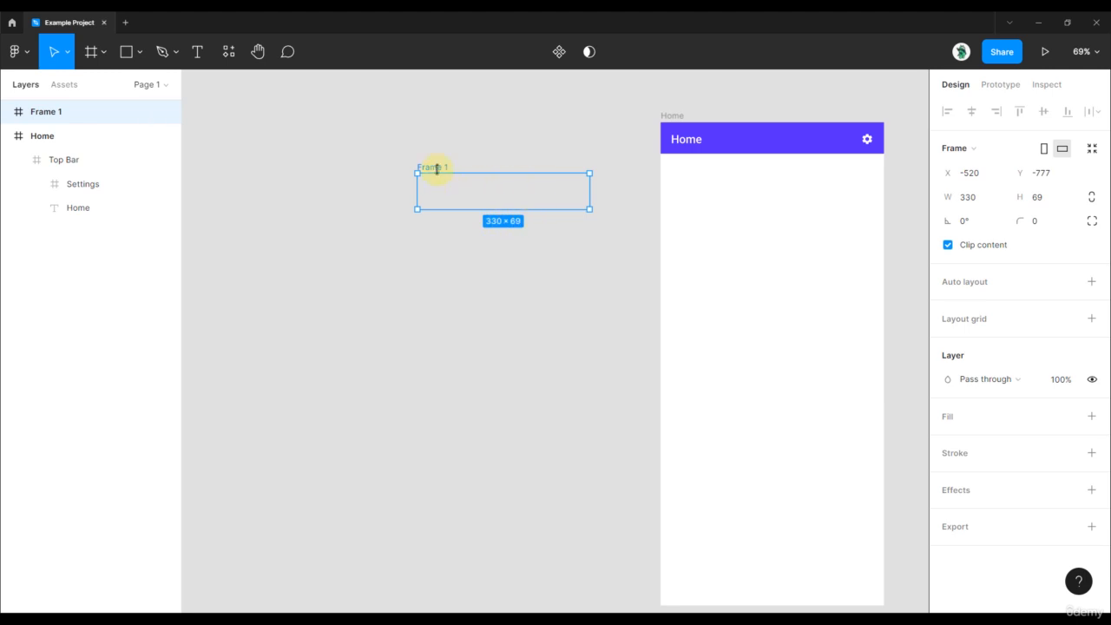
# Add a white FFFFFF fill to the new frame beside the Home screen
pyautogui.scroll(3, 426, 146)
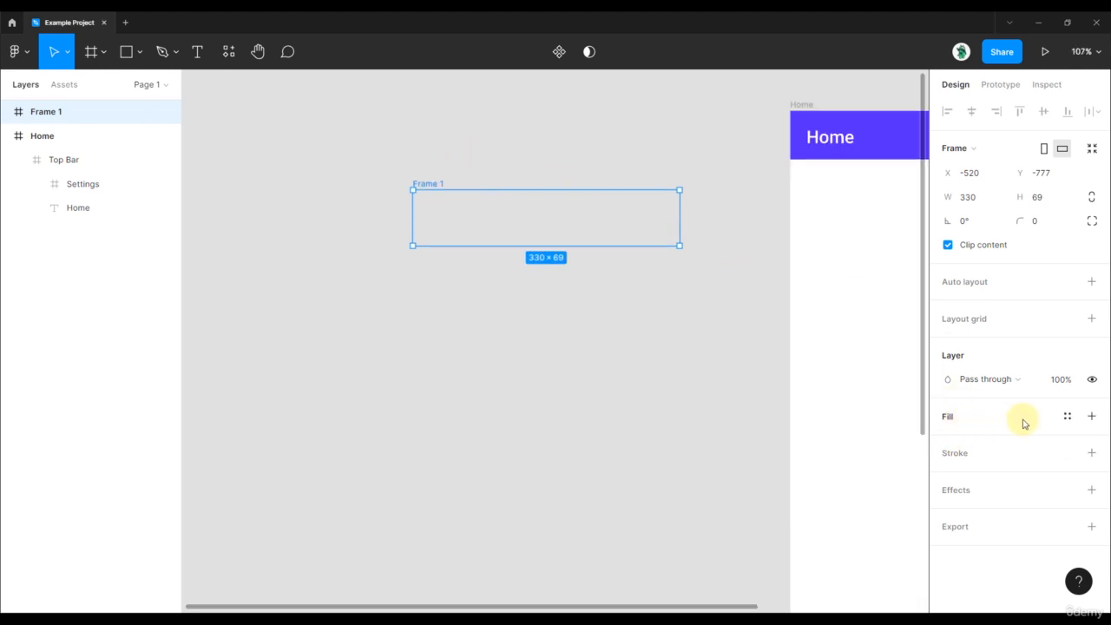
pyautogui.click(1090, 418)
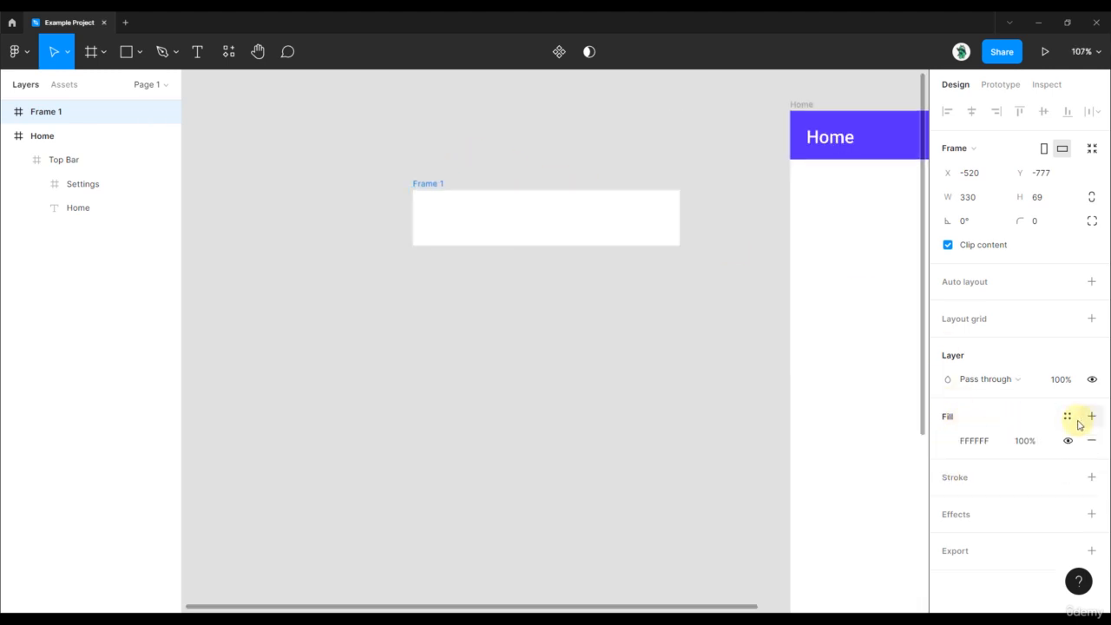
pyautogui.click(502, 165)
pyautogui.scroll(3, 502, 165)
# Add the text "Button" inside the white frame and center it at X 139, Y 24
pyautogui.click(515, 232)
pyautogui.scroll(-2, 526, 231)
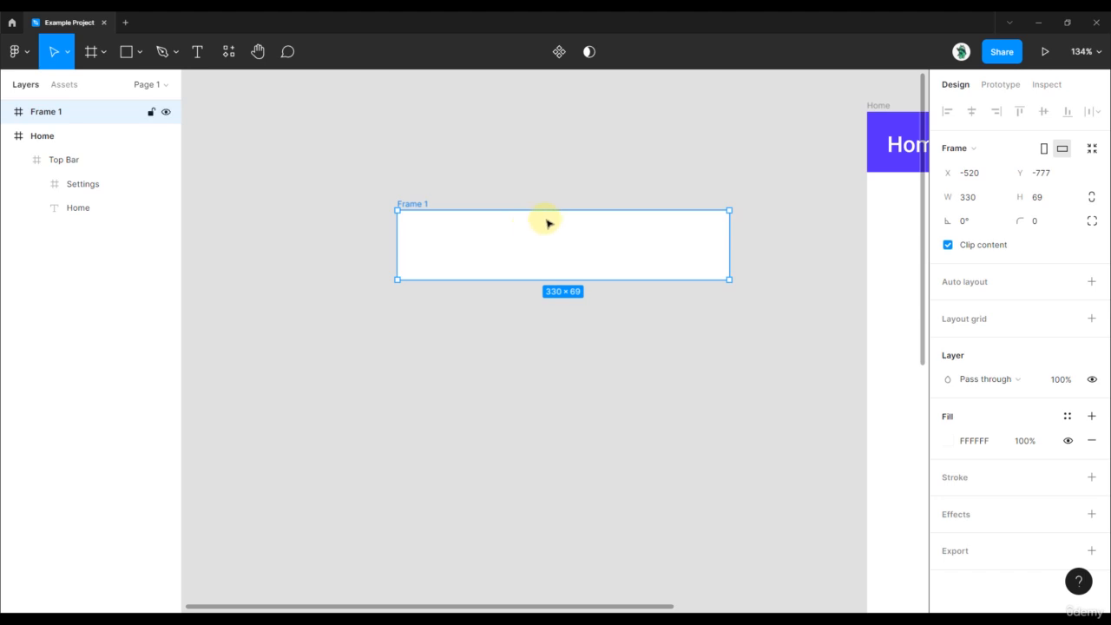
pyautogui.press('t')
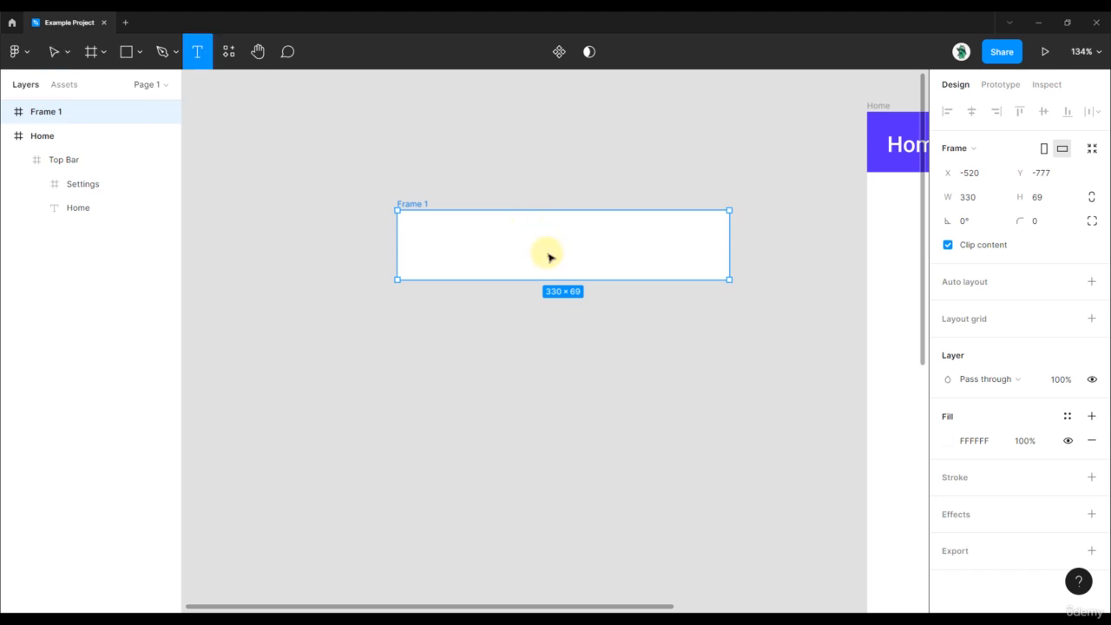
pyautogui.click(547, 253)
pyautogui.write('Button')
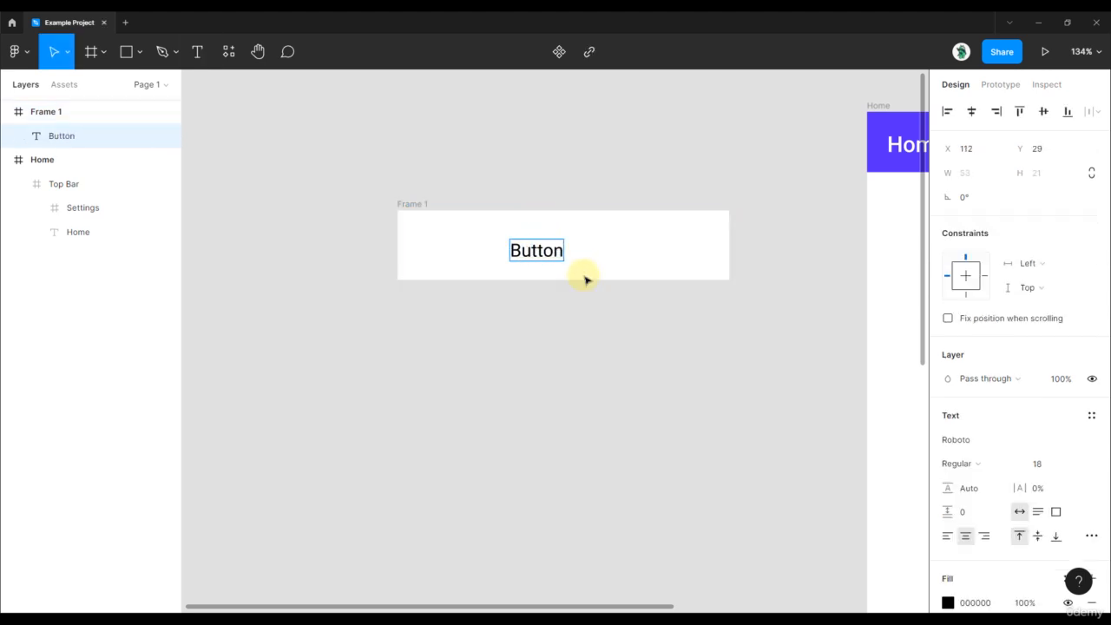
pyautogui.press('Escape')
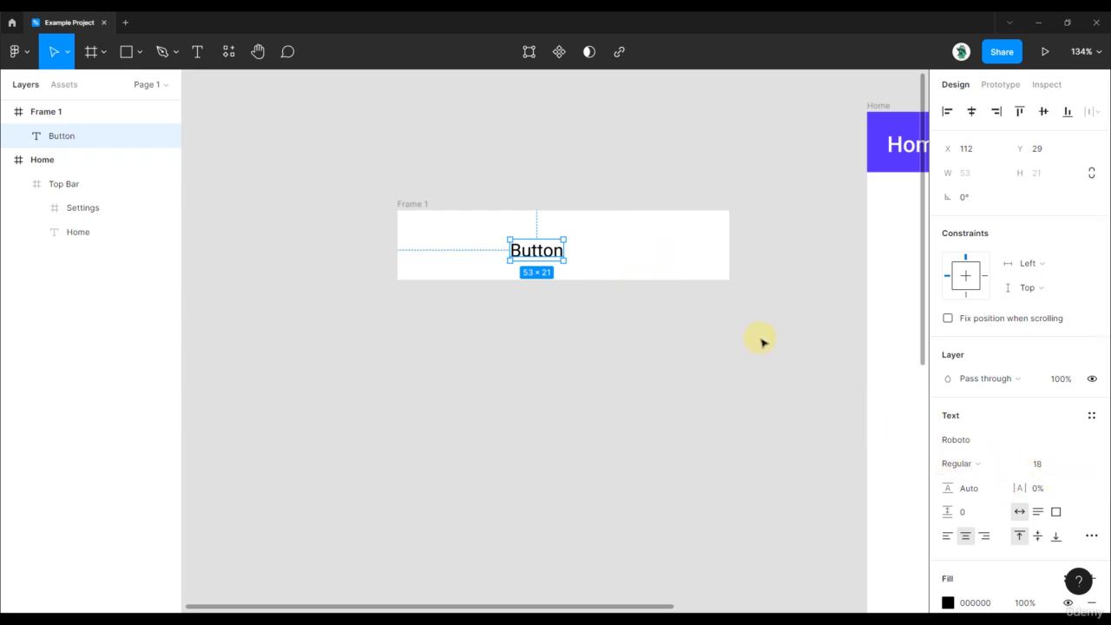
pyautogui.moveTo(560, 250); pyautogui.dragTo(586, 245)
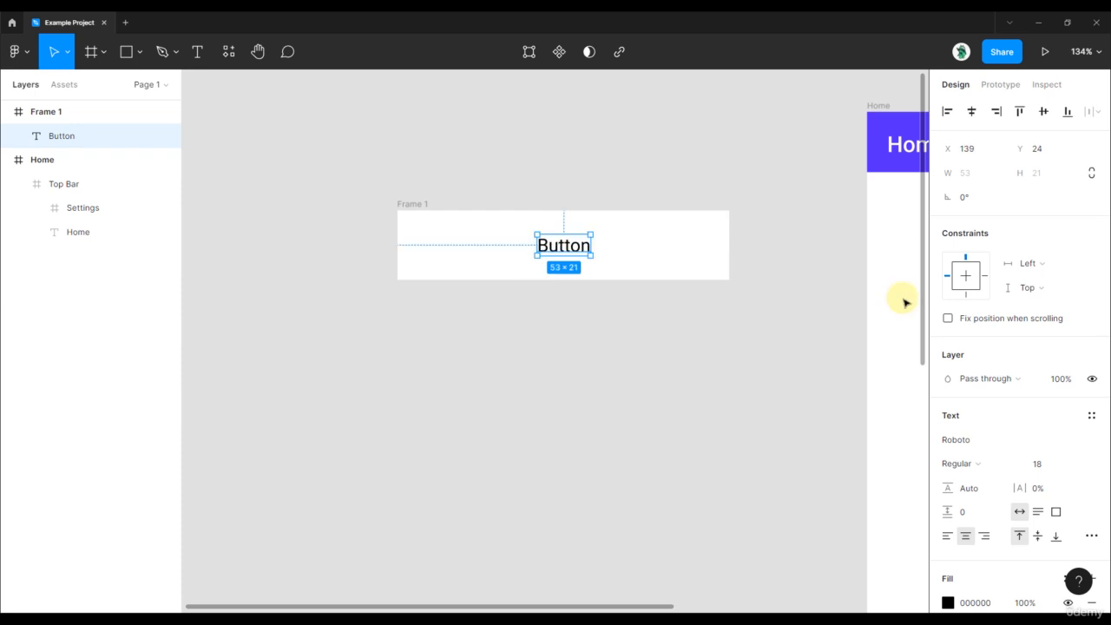
# Constrain the Button text to left and right and top and bottom, and apply auto layout to its frame
pyautogui.keyDown('shift'); pyautogui.click(983, 277); pyautogui.keyUp('shift')
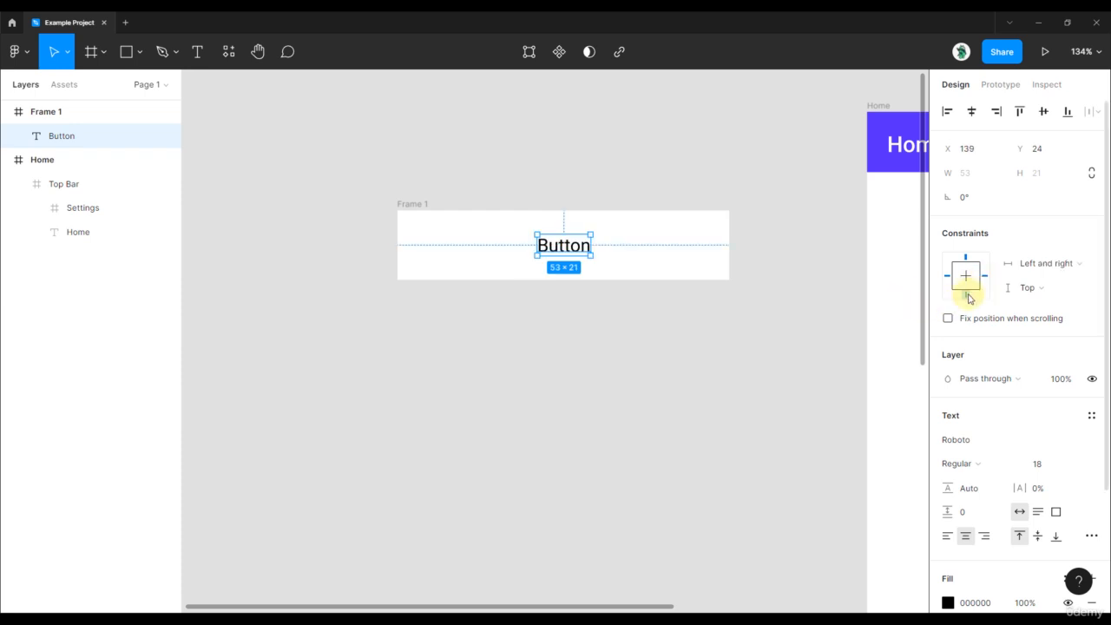
pyautogui.keyDown('shift'); pyautogui.click(967, 296); pyautogui.keyUp('shift')
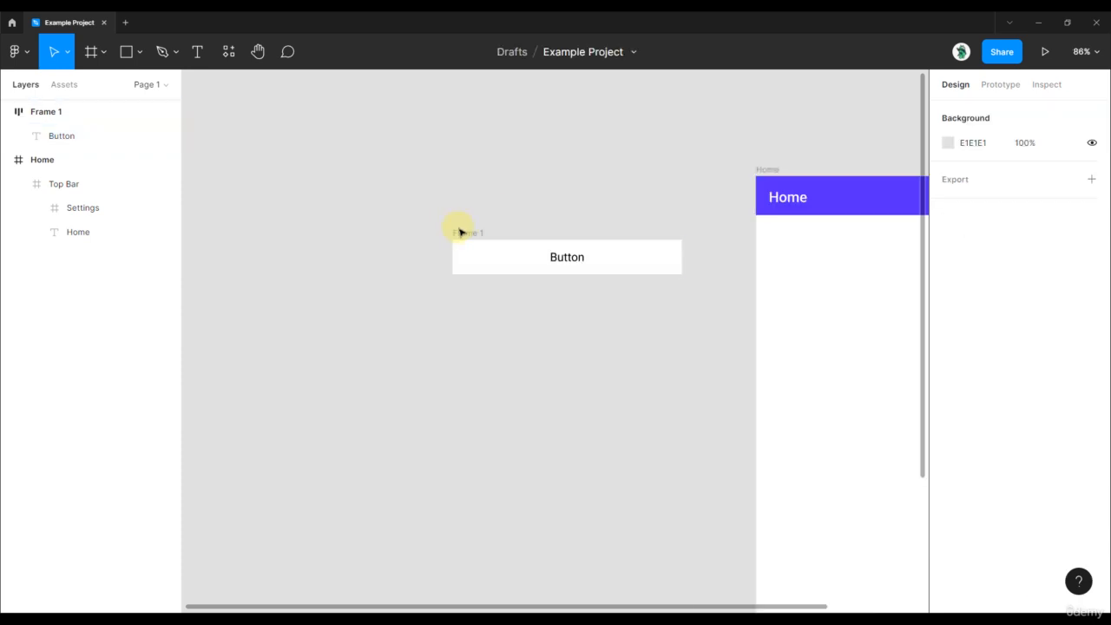
pyautogui.click(460, 233)
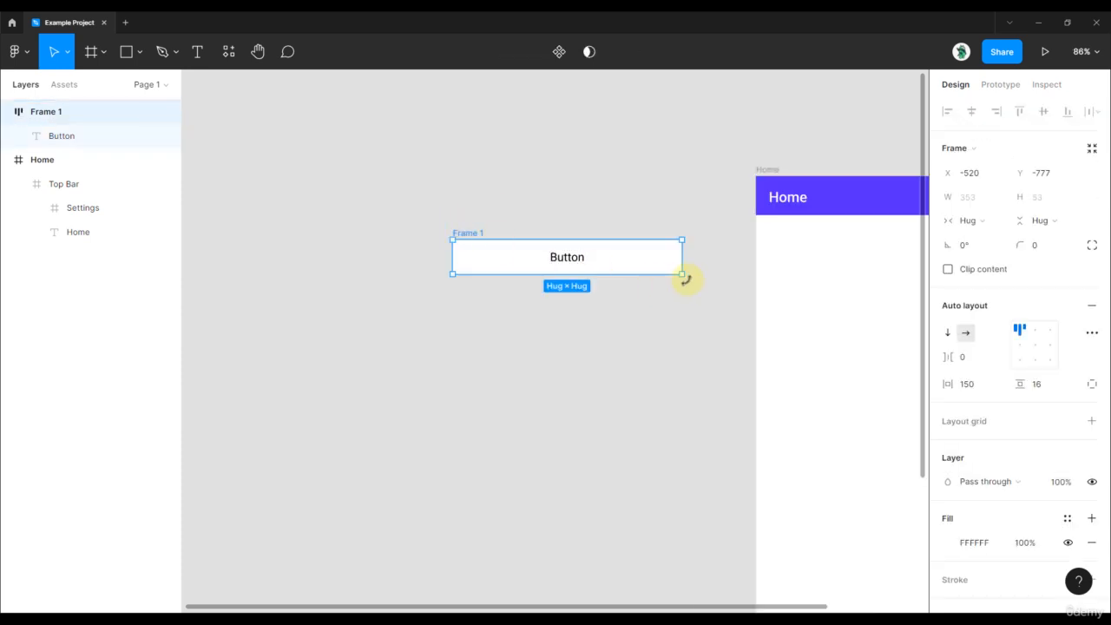
# Set the auto layout alignment of Frame 1 to center, keeping its size hugging the Button text
pyautogui.moveTo(686, 281); pyautogui.dragTo(717, 317)
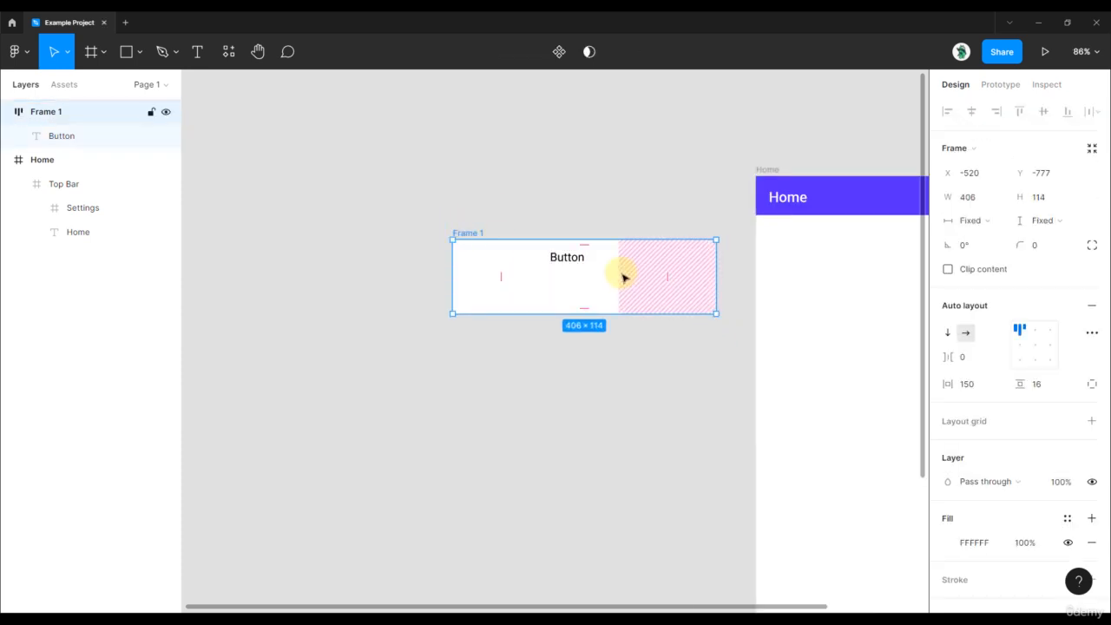
pyautogui.hotkey('ctrl', 'z')
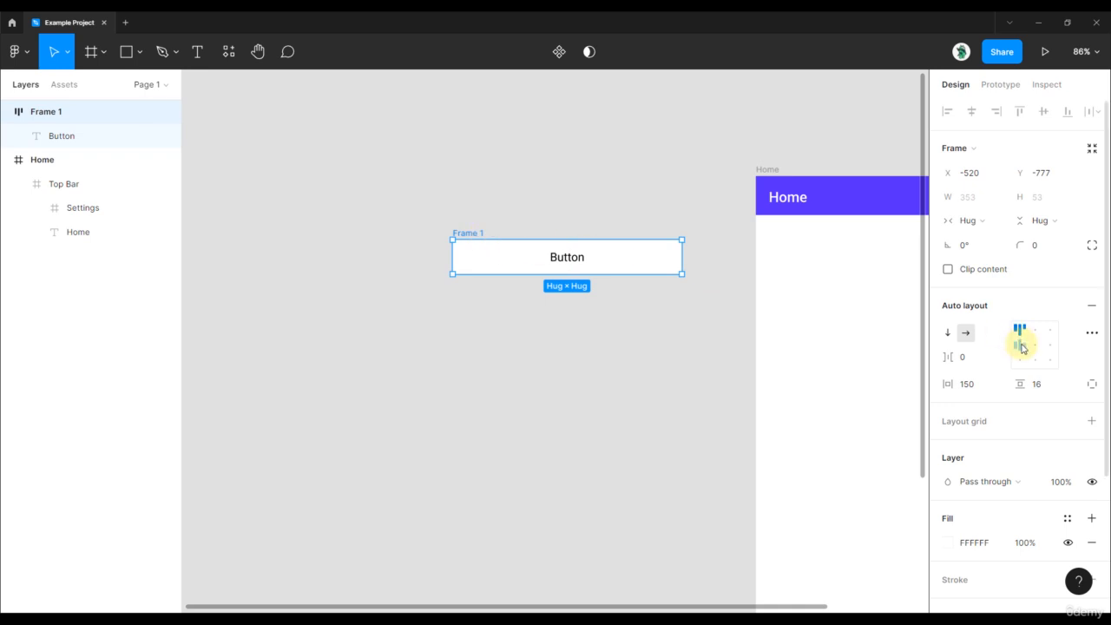
pyautogui.click(1036, 345)
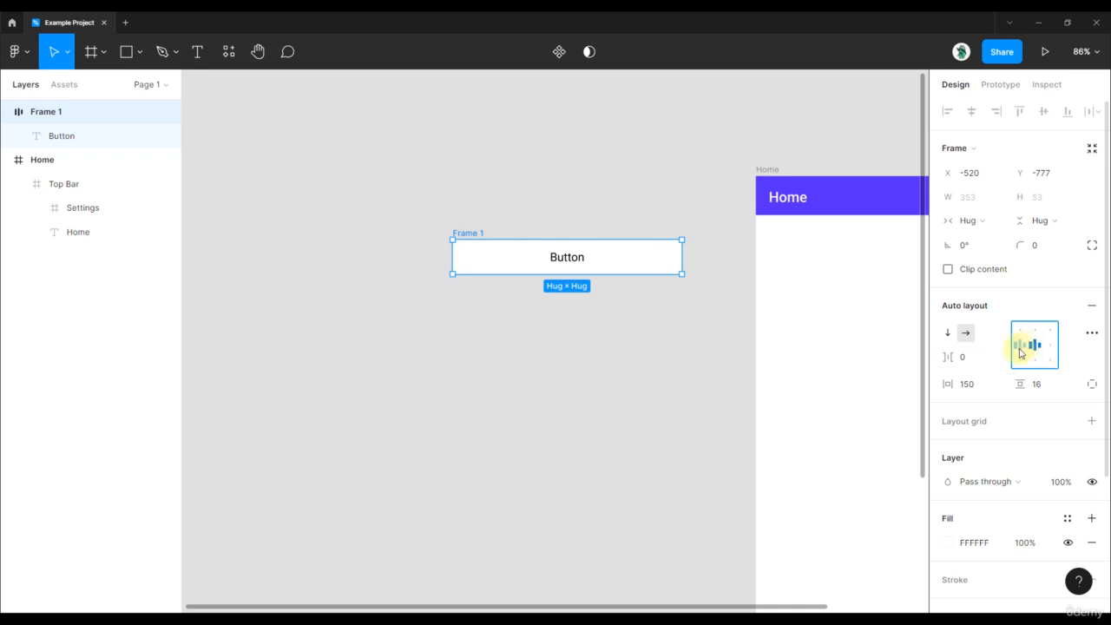
pyautogui.scroll(-2, 538, 221)
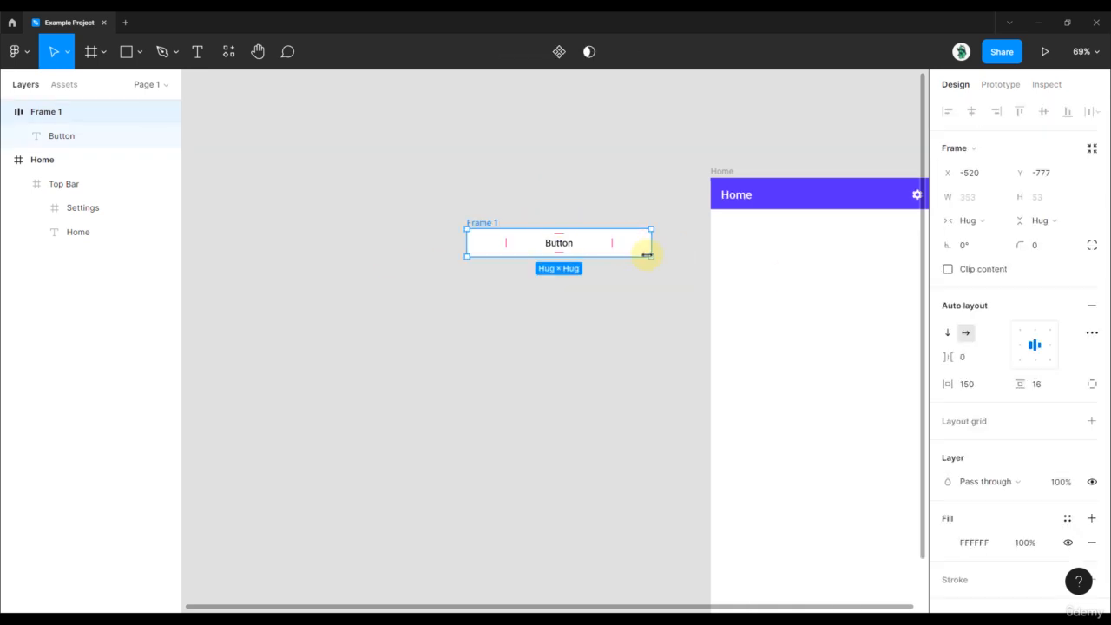
pyautogui.moveTo(650, 256)
pyautogui.mouseDown()
pyautogui.moveTo(672, 335)
pyautogui.moveTo(677, 258)
pyautogui.moveTo(620, 305)
pyautogui.moveTo(694, 342)
pyautogui.moveTo(650, 244)
pyautogui.mouseUp()
pyautogui.scroll(2, 617, 217)
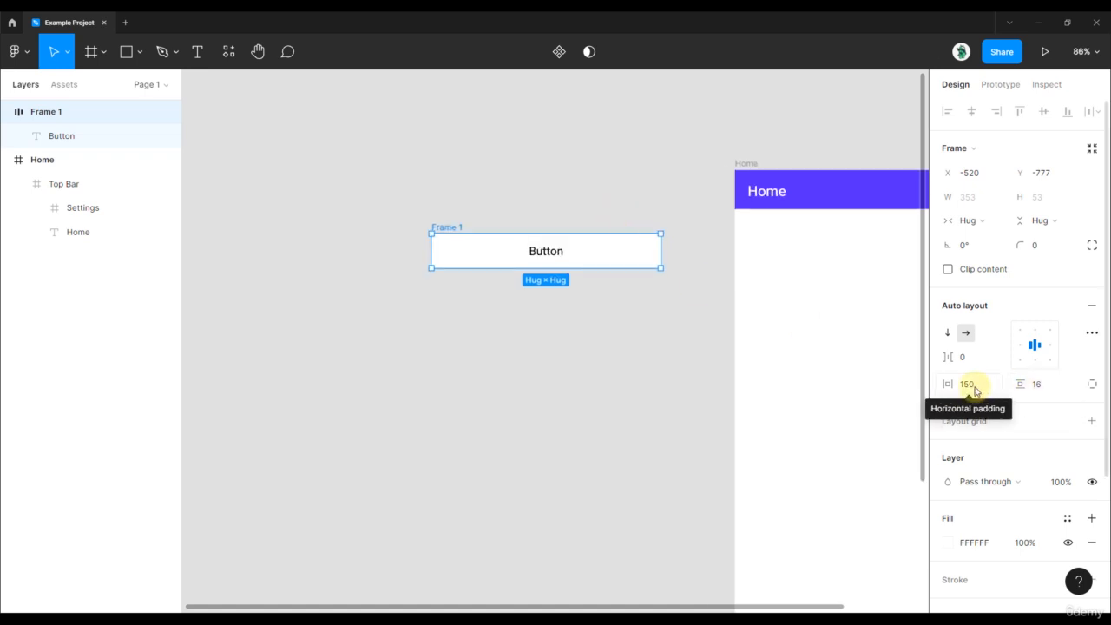
pyautogui.click(537, 250)
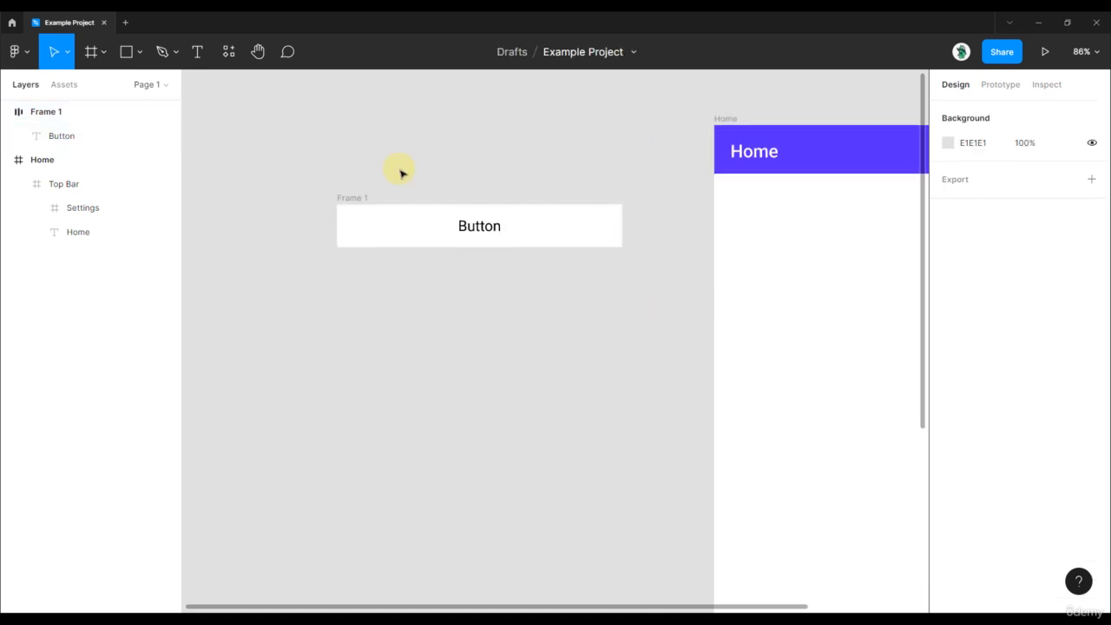
# Turn Frame 1 into a component and rename it Button
pyautogui.click(355, 202)
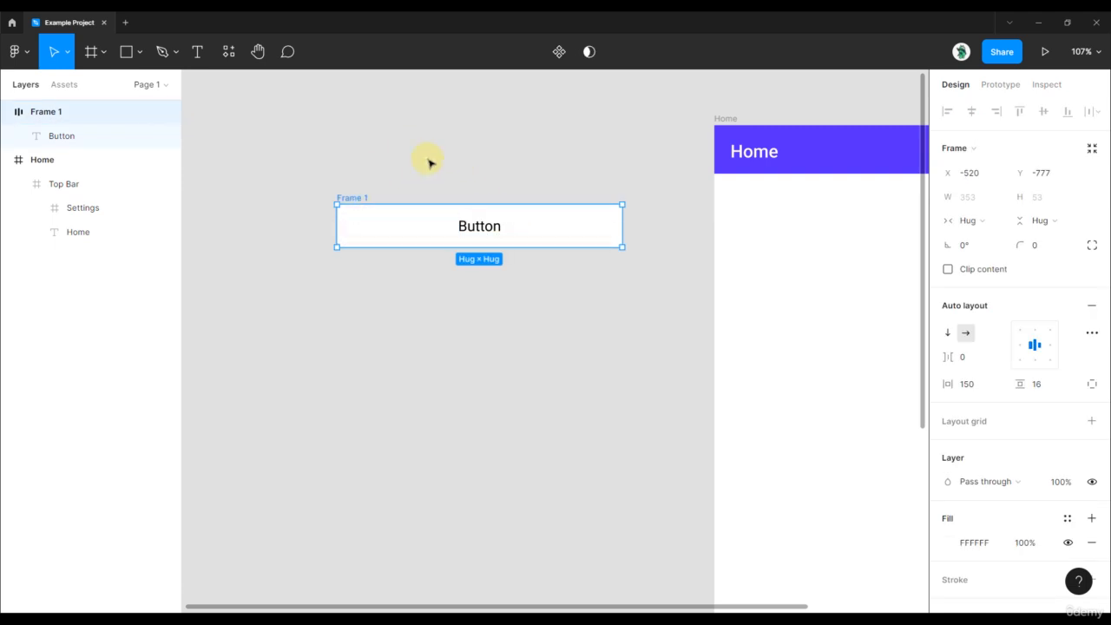
pyautogui.click(557, 52)
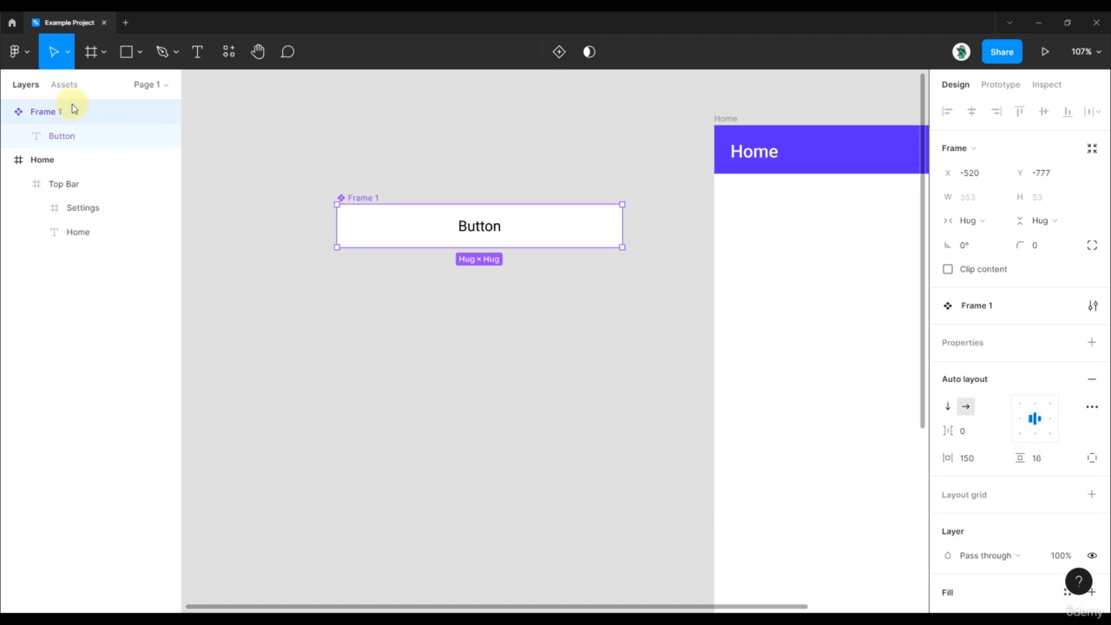
pyautogui.click(8, 112)
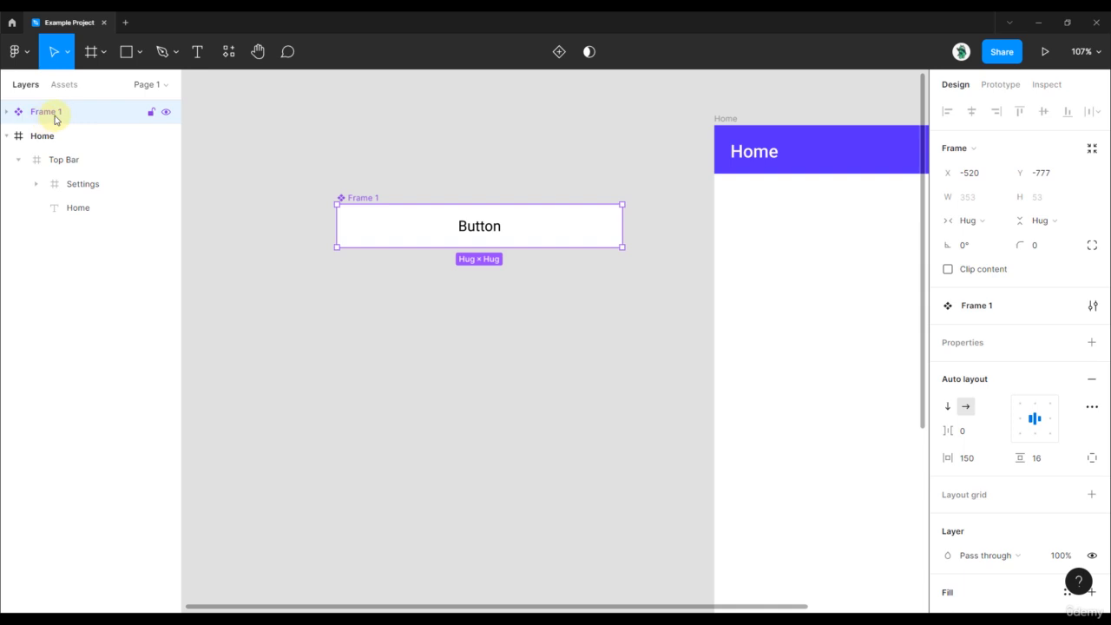
pyautogui.doubleClick(45, 112)
pyautogui.write('Button')
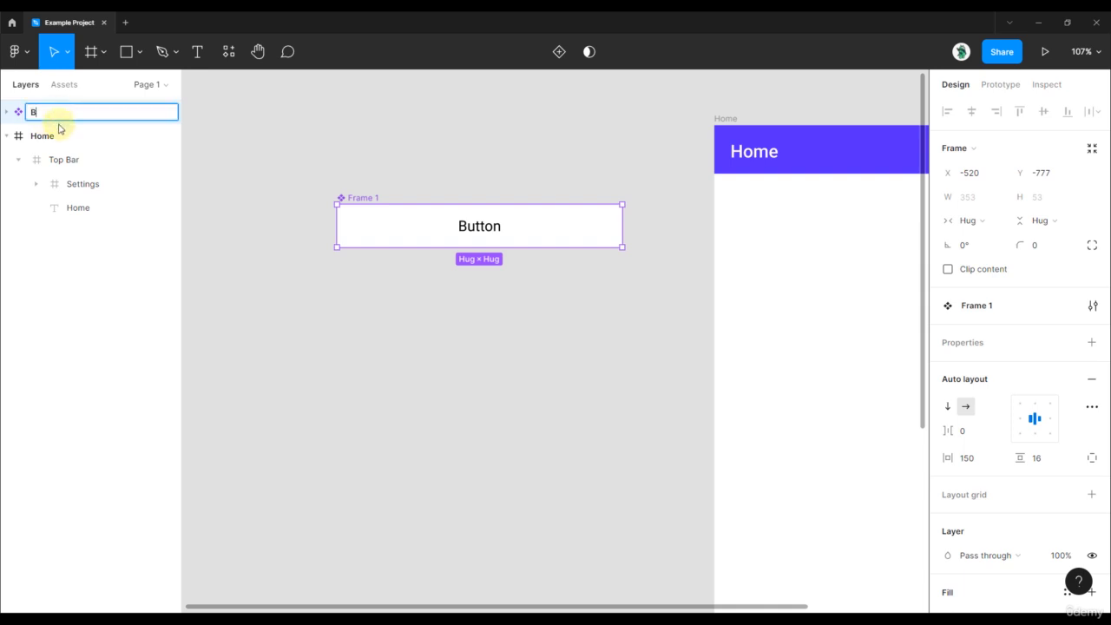
pyautogui.press('Return')
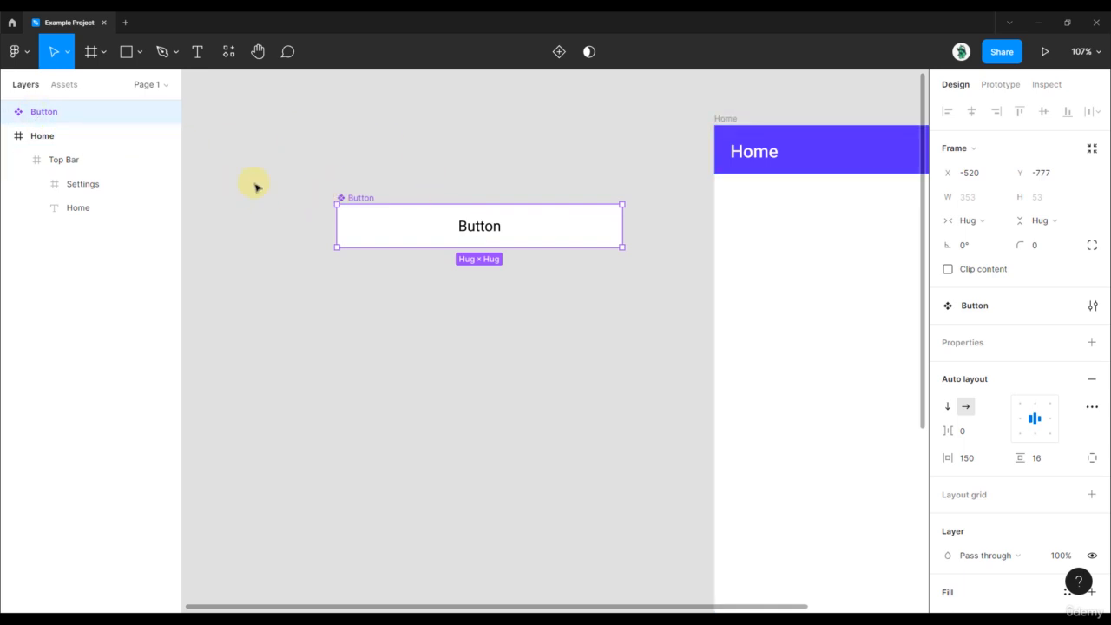
pyautogui.moveTo(365, 196)
pyautogui.mouseDown()
pyautogui.moveTo(350, 208)
pyautogui.moveTo(360, 201)
pyautogui.mouseUp()
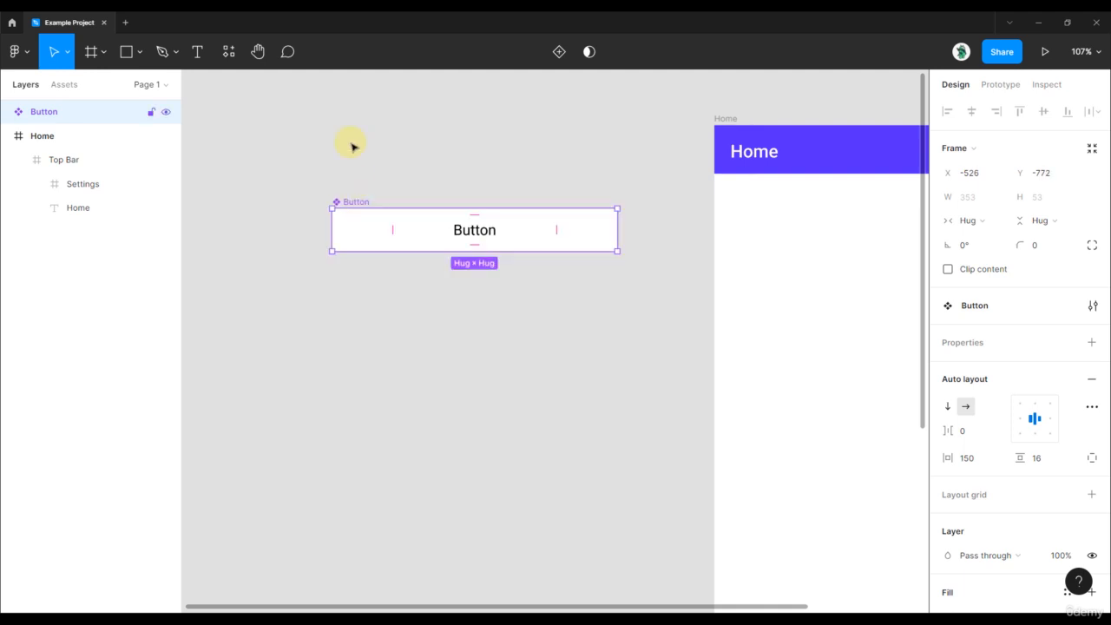
pyautogui.click(352, 141)
# Insert an instance of the local Button component on the Home screen below the top bar, at about X 37, Y 171
pyautogui.click(68, 88)
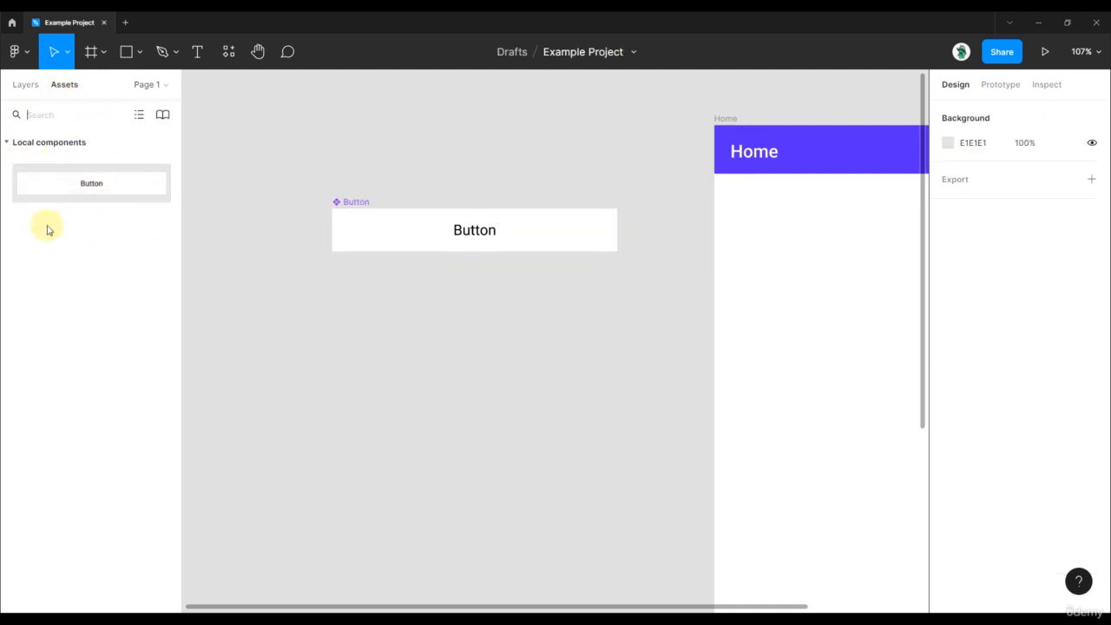
pyautogui.scroll(-2, 398, 158)
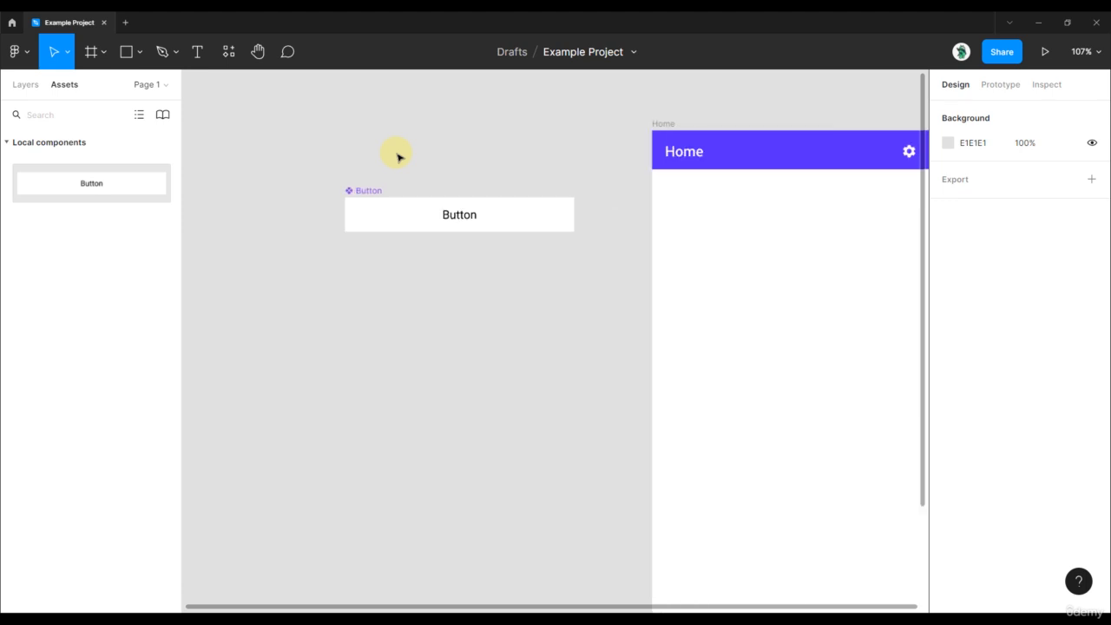
pyautogui.moveTo(579, 187); pyautogui.dragTo(431, 153)
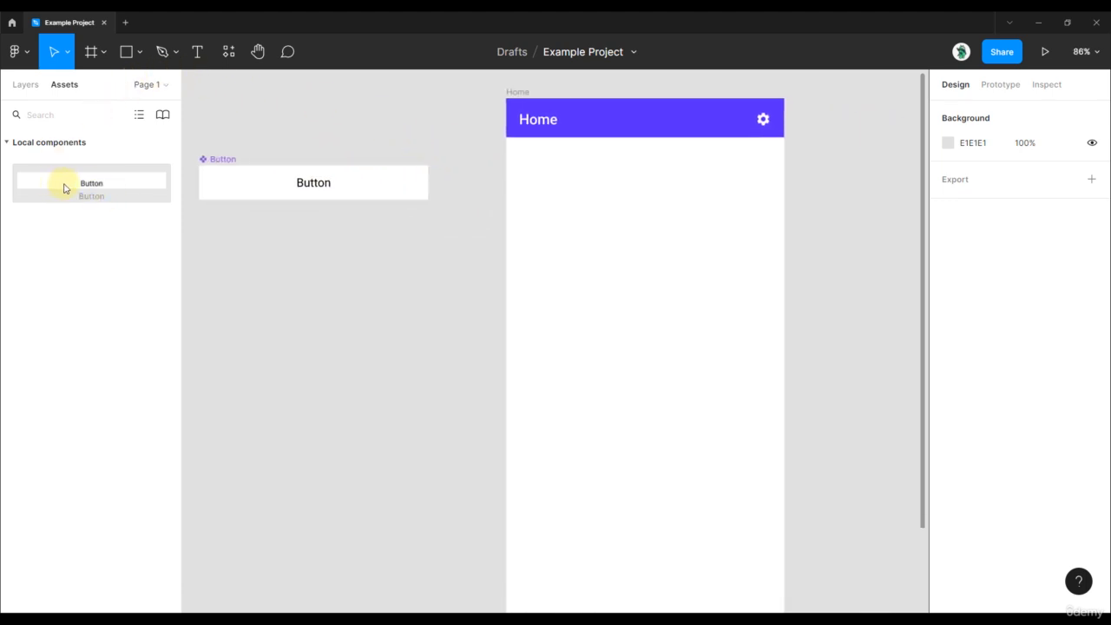
pyautogui.click(229, 54)
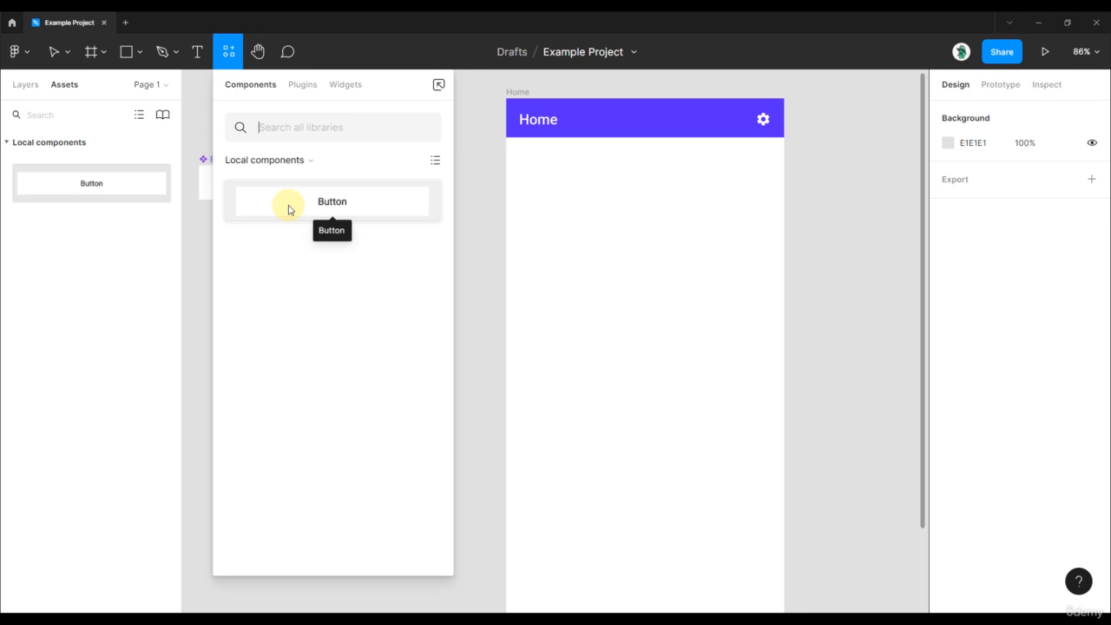
pyautogui.moveTo(290, 207); pyautogui.dragTo(677, 243)
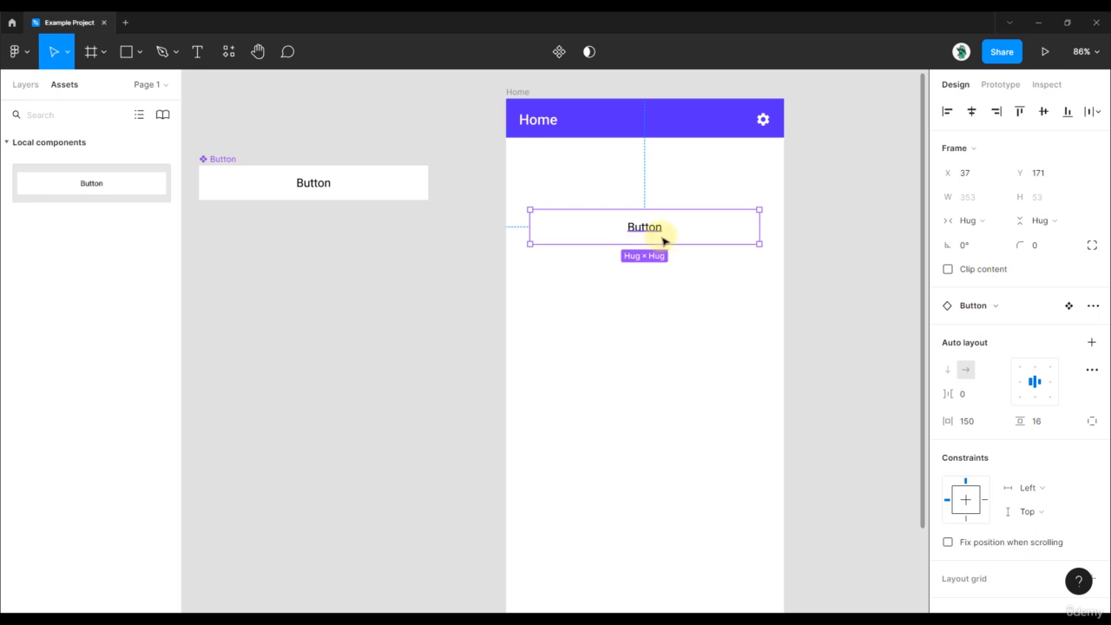
# Duplicate the Button instance on the Home screen and place the copy below it at about Y 260
pyautogui.hotkey('ctrl', 'd')
pyautogui.moveTo(682, 232); pyautogui.dragTo(682, 292)
pyautogui.click(231, 129)
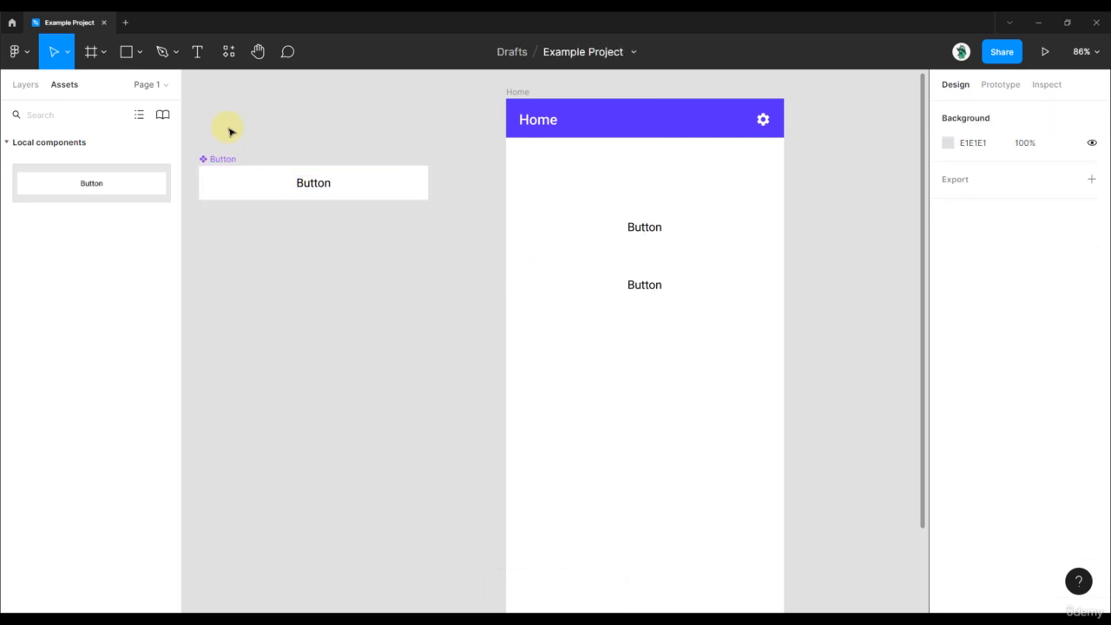
# Examine the layer entries of the lower Button instance and the main Button component by selecting each
pyautogui.click(23, 95)
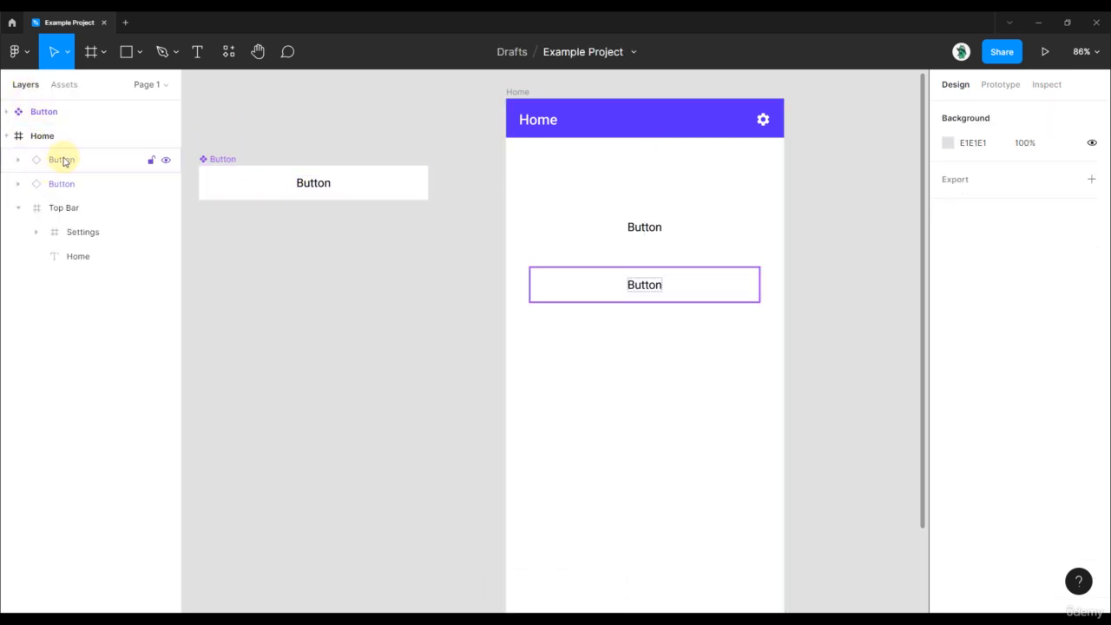
pyautogui.click(62, 165)
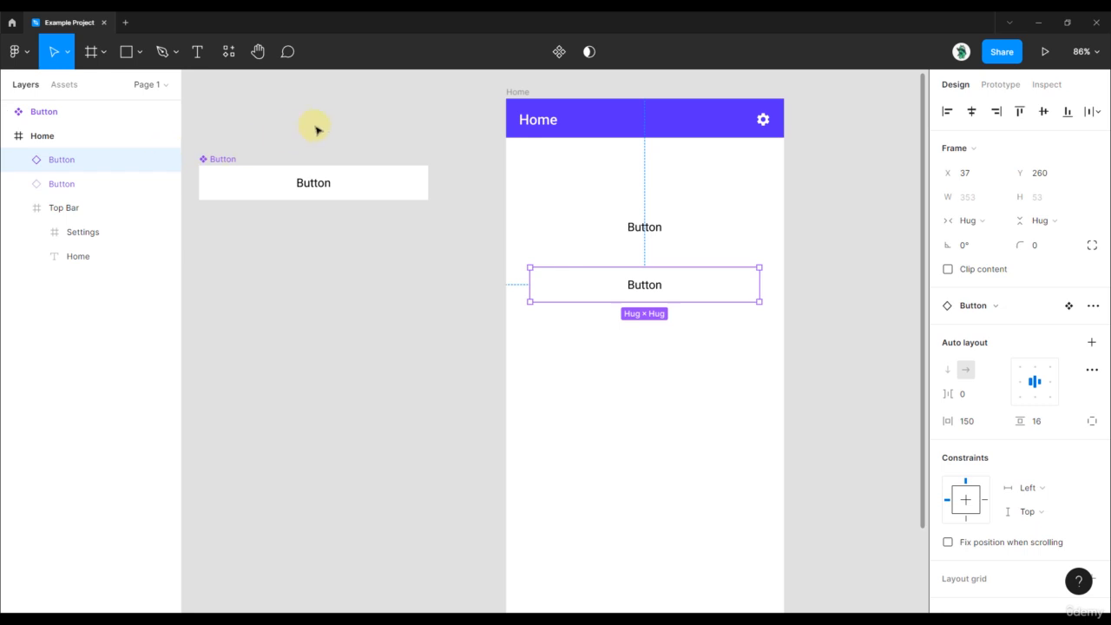
pyautogui.click(229, 160)
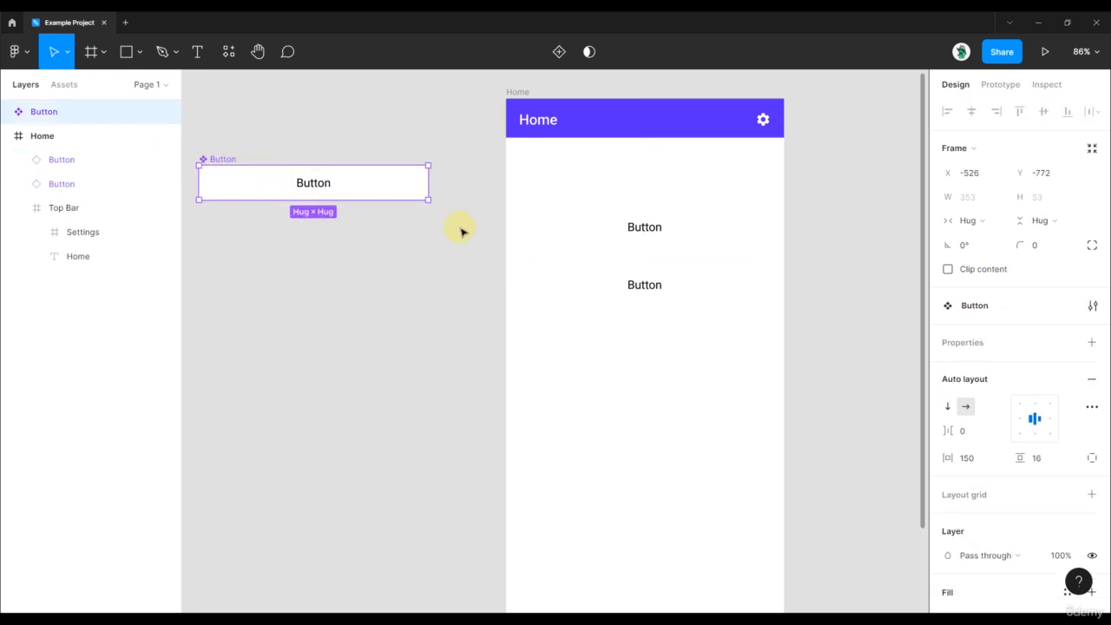
# View the swap options of the upper Button instance on the Home screen and turn on its Clip content option
pyautogui.click(633, 235)
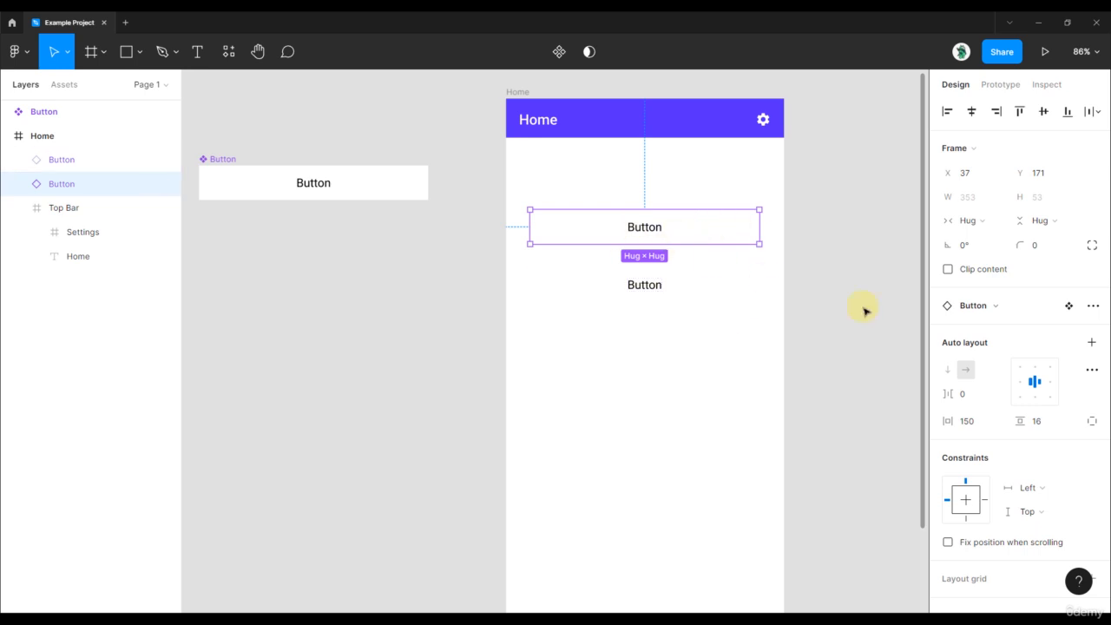
pyautogui.click(1036, 312)
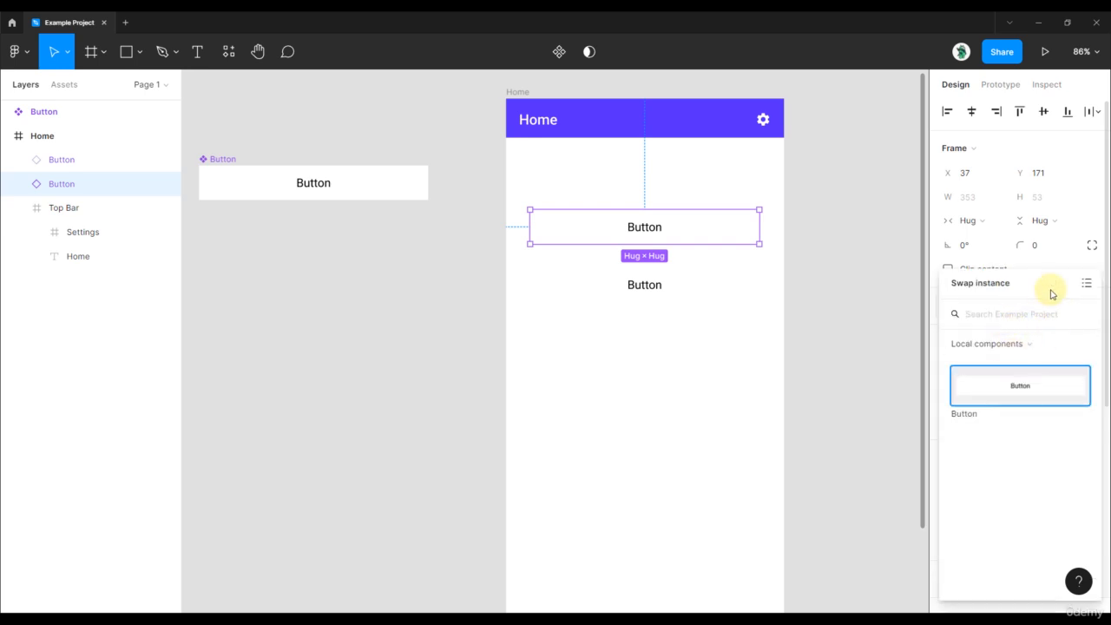
pyautogui.click(1080, 263)
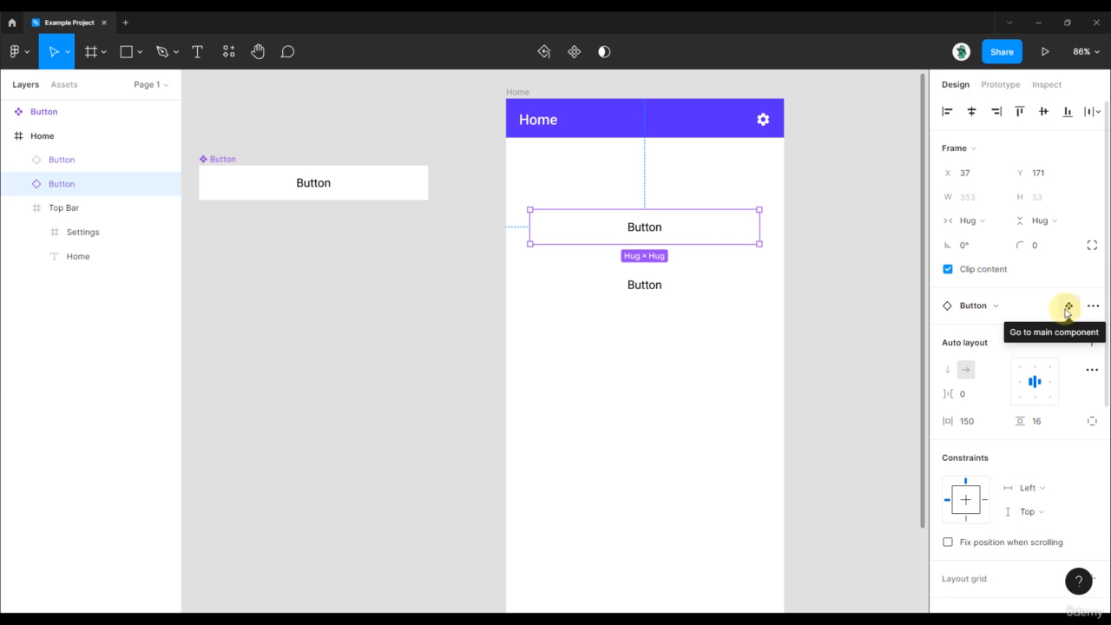
# Go from the upper Button instance to its main component and inspect it beside the Home screen
pyautogui.click(1067, 308)
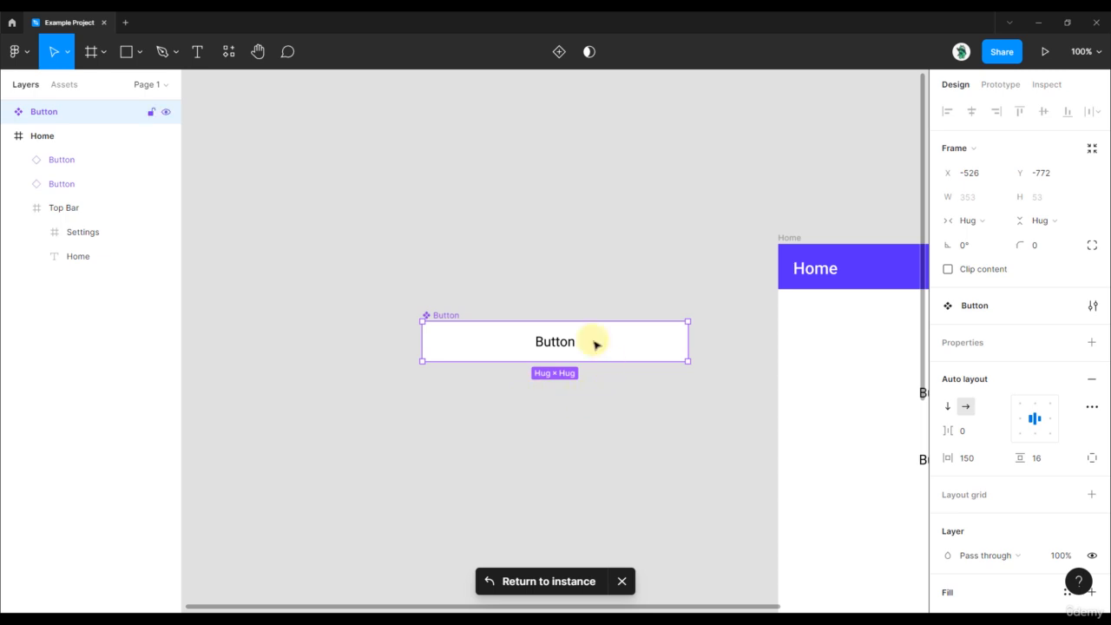
pyautogui.scroll(-2, 633, 373)
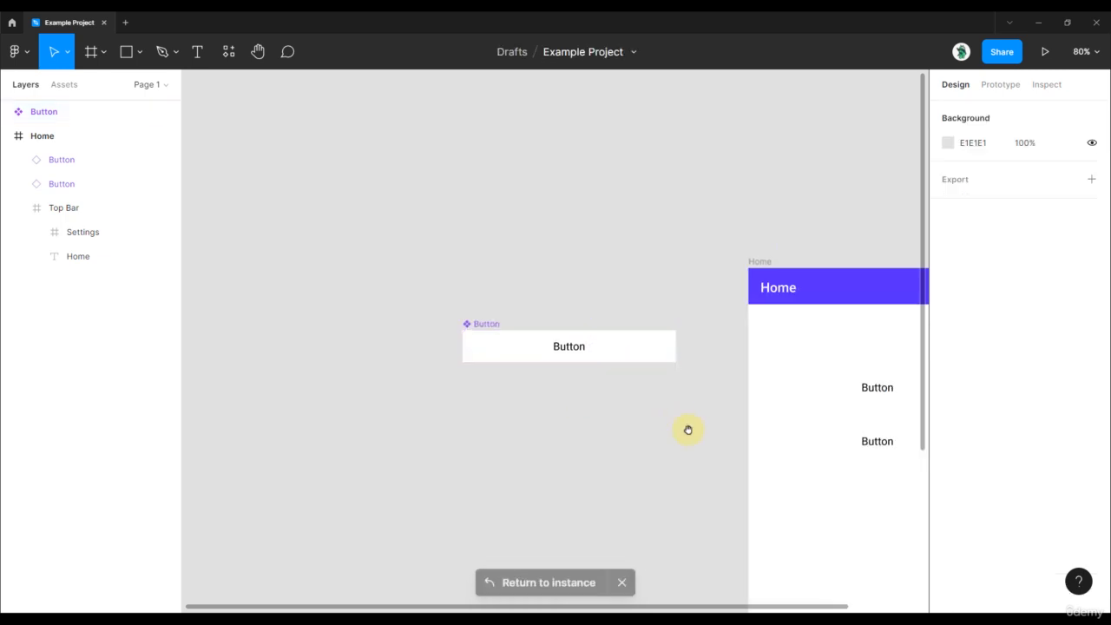
pyautogui.moveTo(686, 428); pyautogui.dragTo(464, 260)
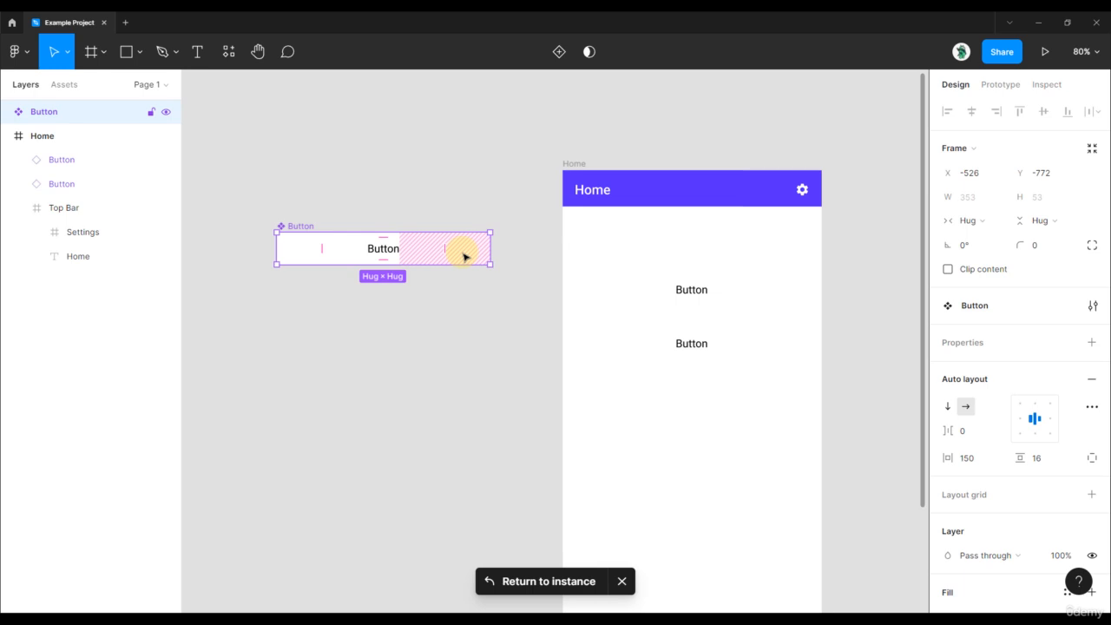
# From the upper Button instance, go to its main component and set the main component's fill to light grey E6E6E6
pyautogui.click(730, 292)
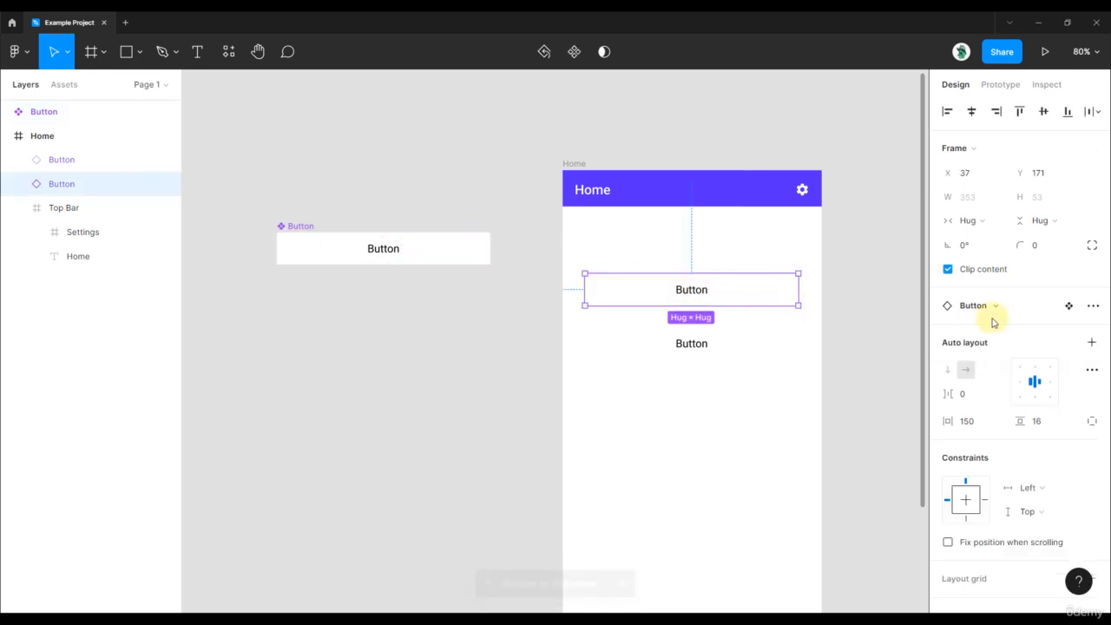
pyautogui.click(1066, 307)
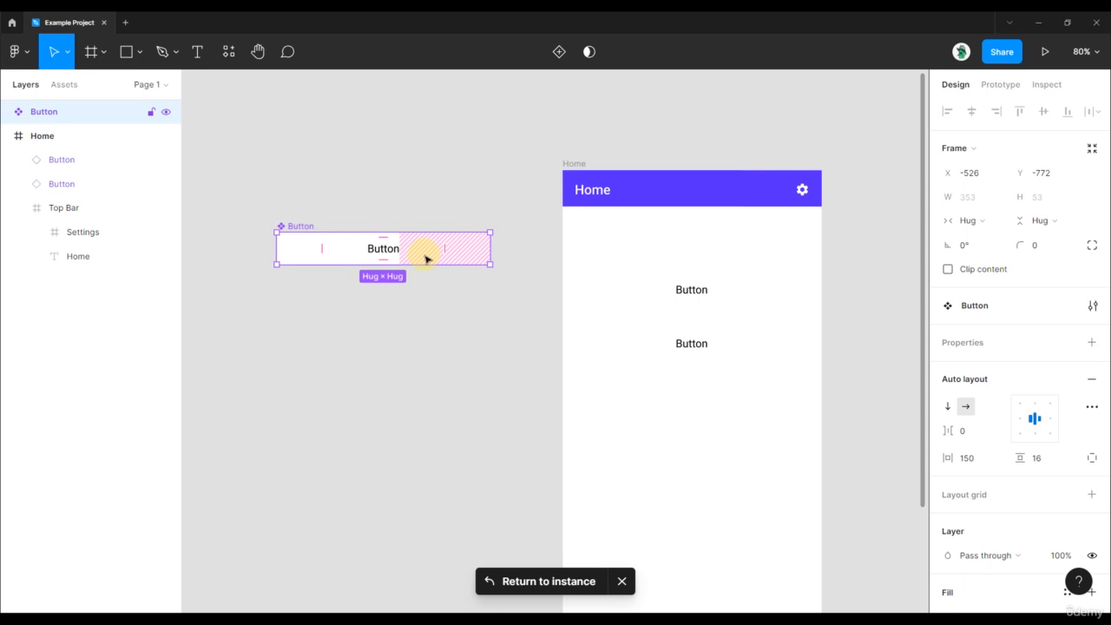
pyautogui.scroll(-3, 1067, 399)
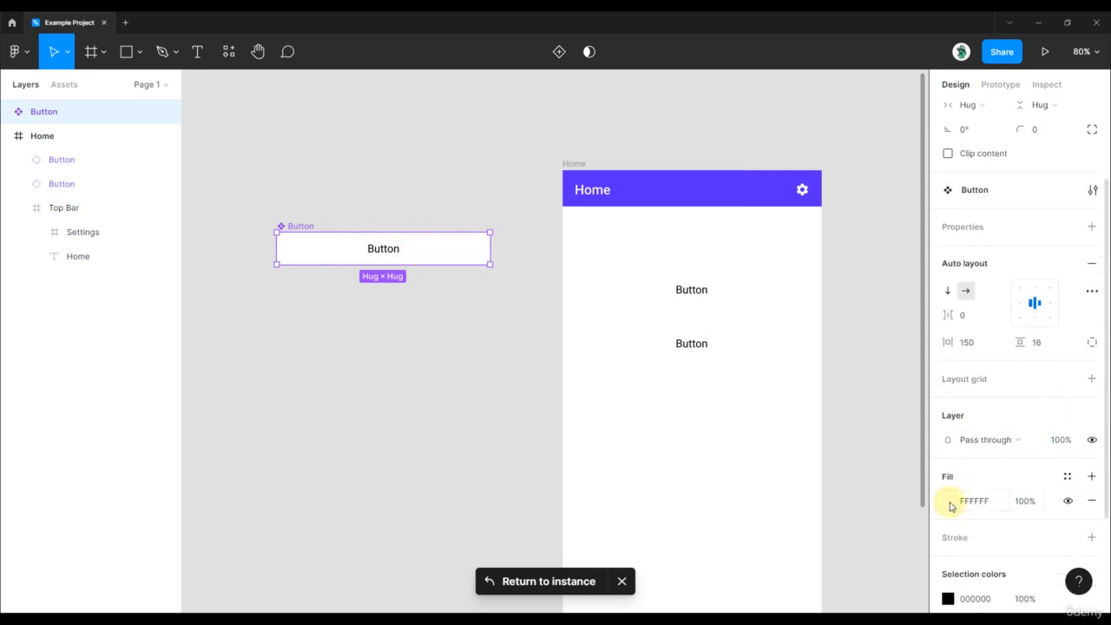
pyautogui.click(949, 502)
pyautogui.moveTo(765, 260); pyautogui.dragTo(744, 255)
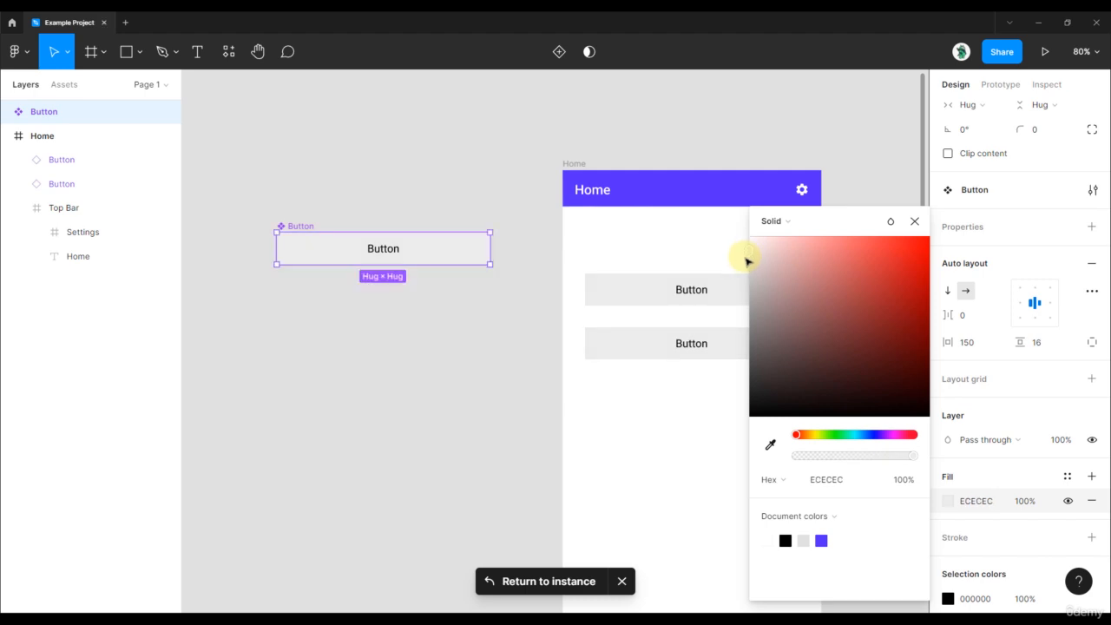
pyautogui.click(694, 142)
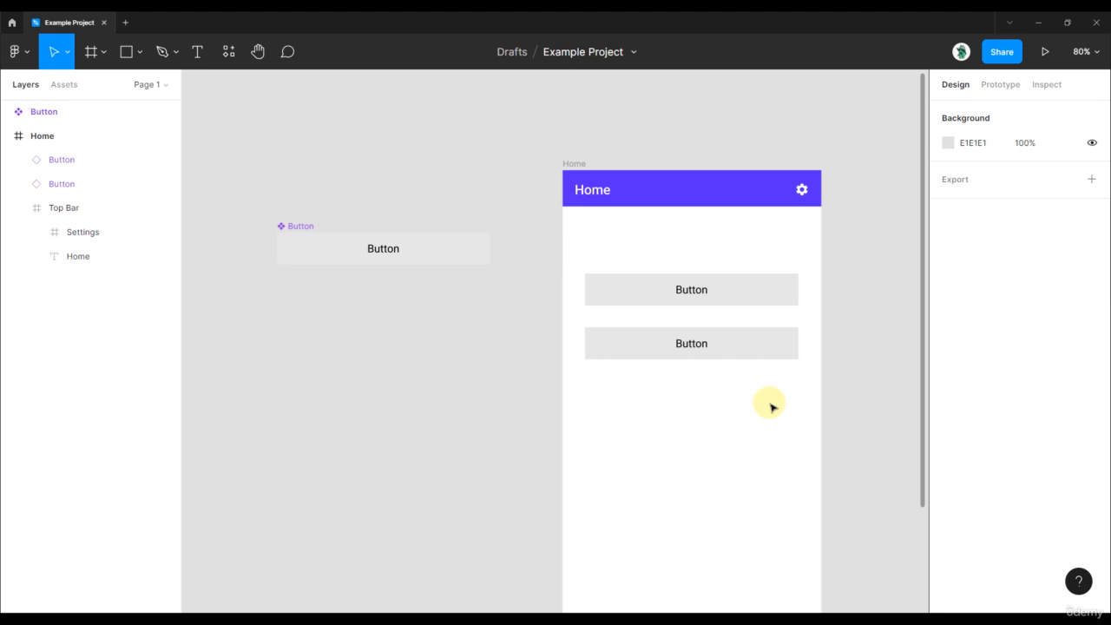
# Set the main Button component's corner radius to 10
pyautogui.click(467, 256)
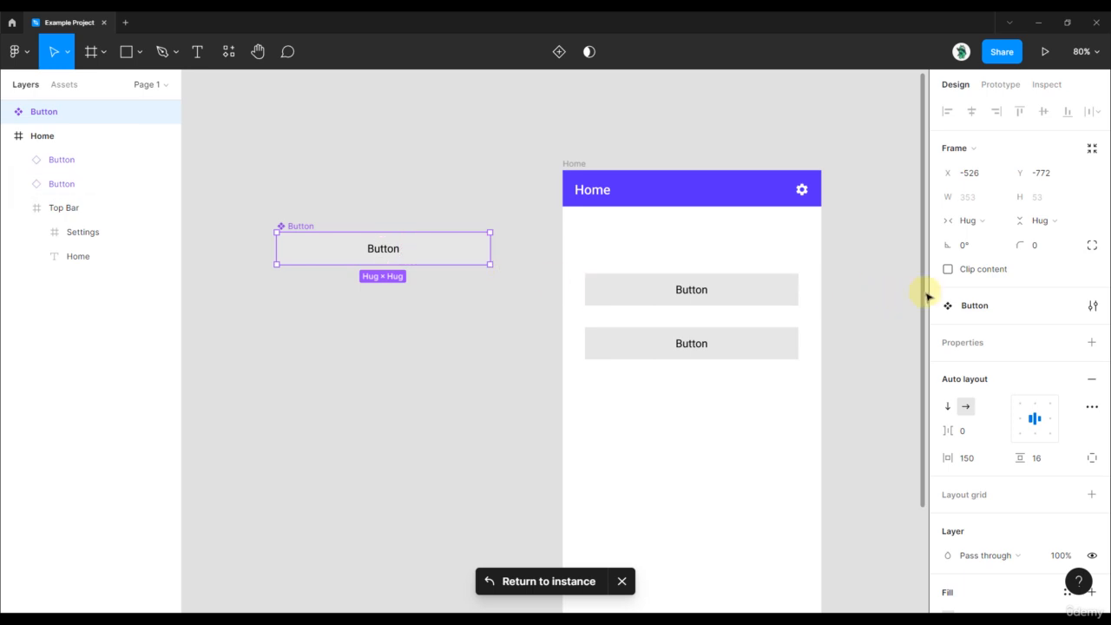
pyautogui.click(1038, 248)
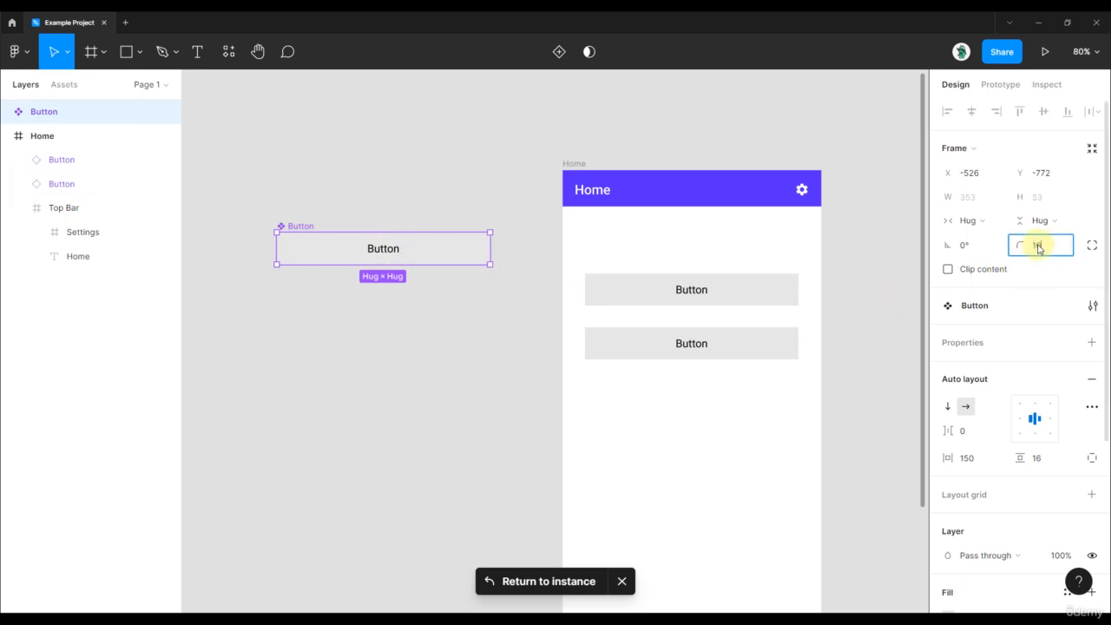
pyautogui.write('16')
pyautogui.press('Return')
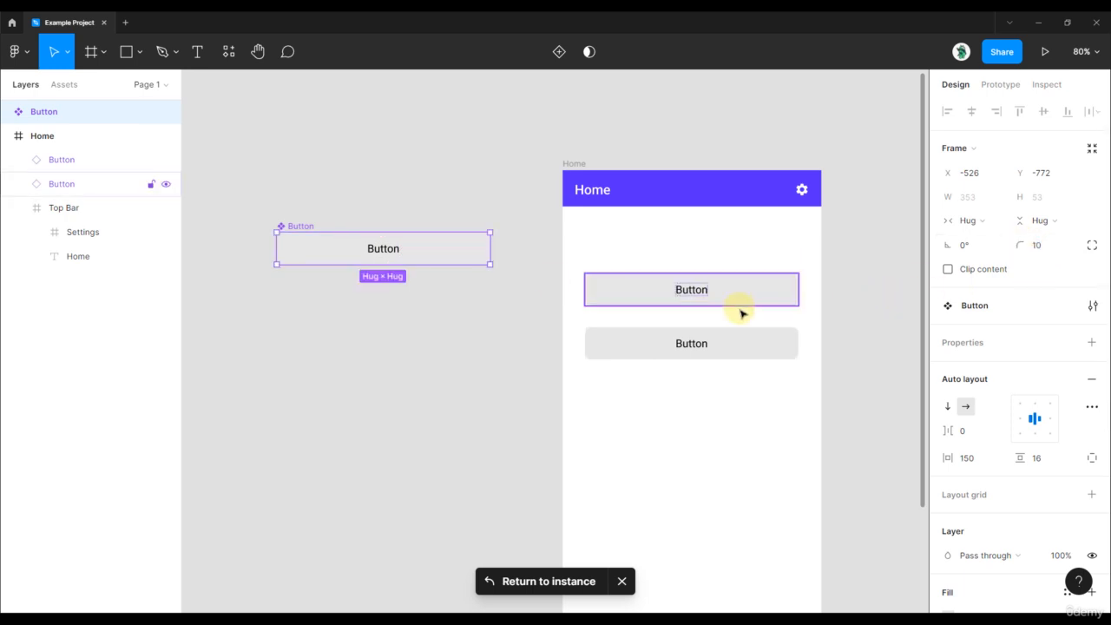
# Return the main Button component's corner radius to 0 and deselect it
pyautogui.click(1050, 252)
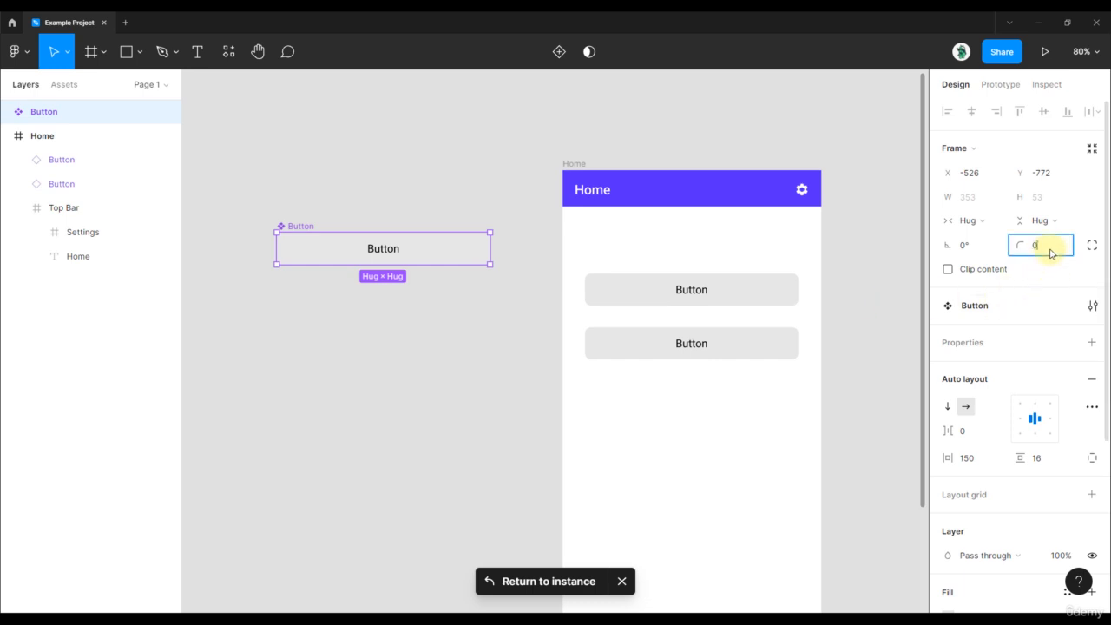
pyautogui.press('Return')
pyautogui.click(861, 213)
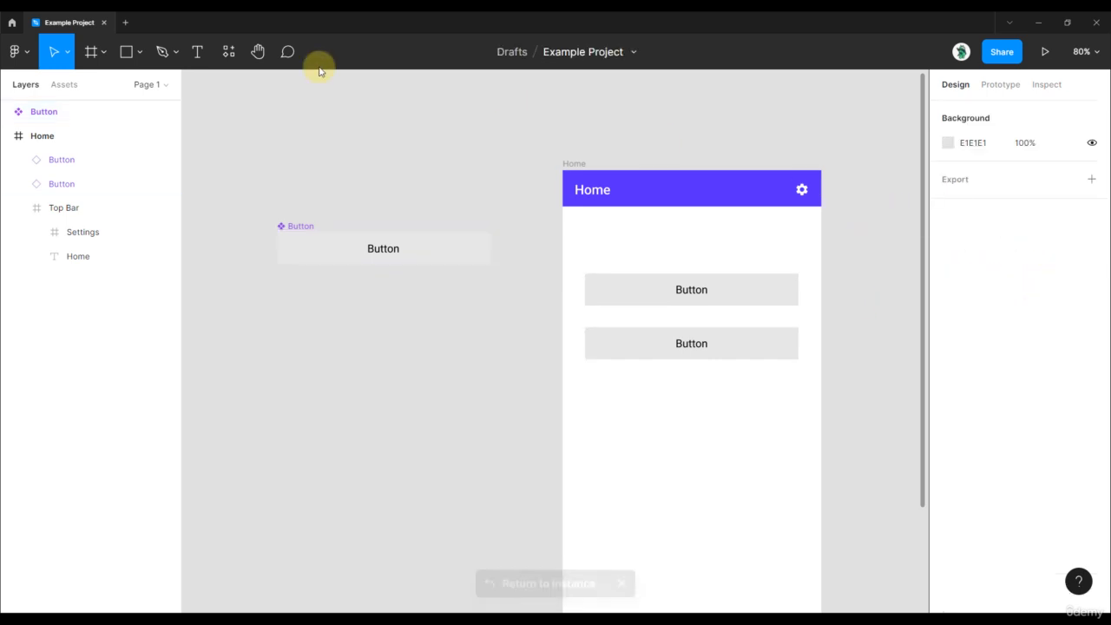
# View the local components available in the file's resources
pyautogui.click(228, 51)
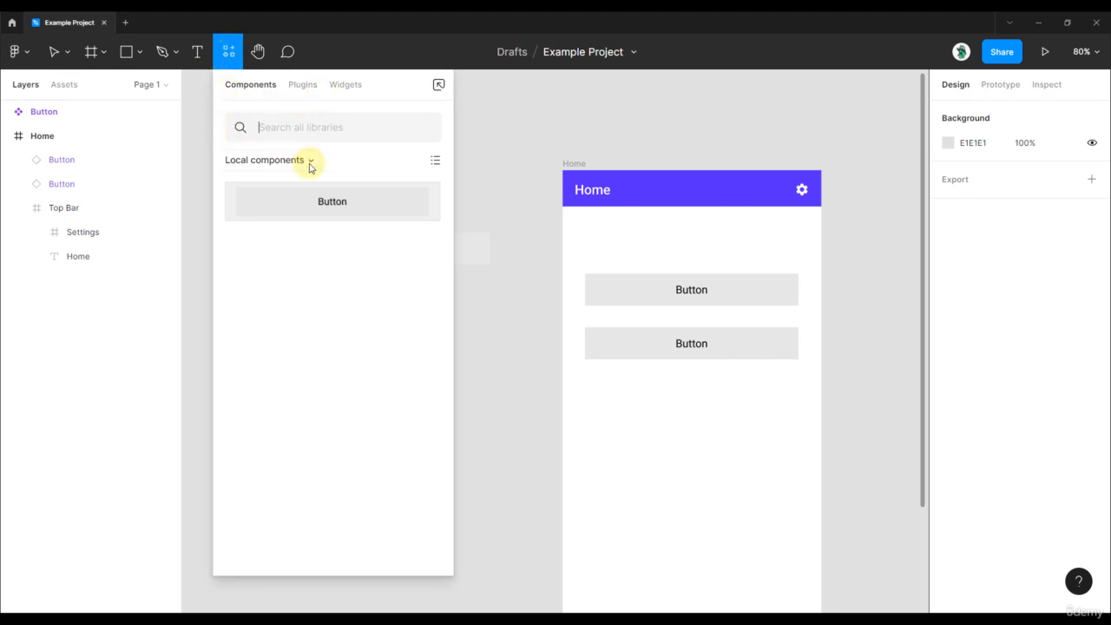
pyautogui.click(230, 53)
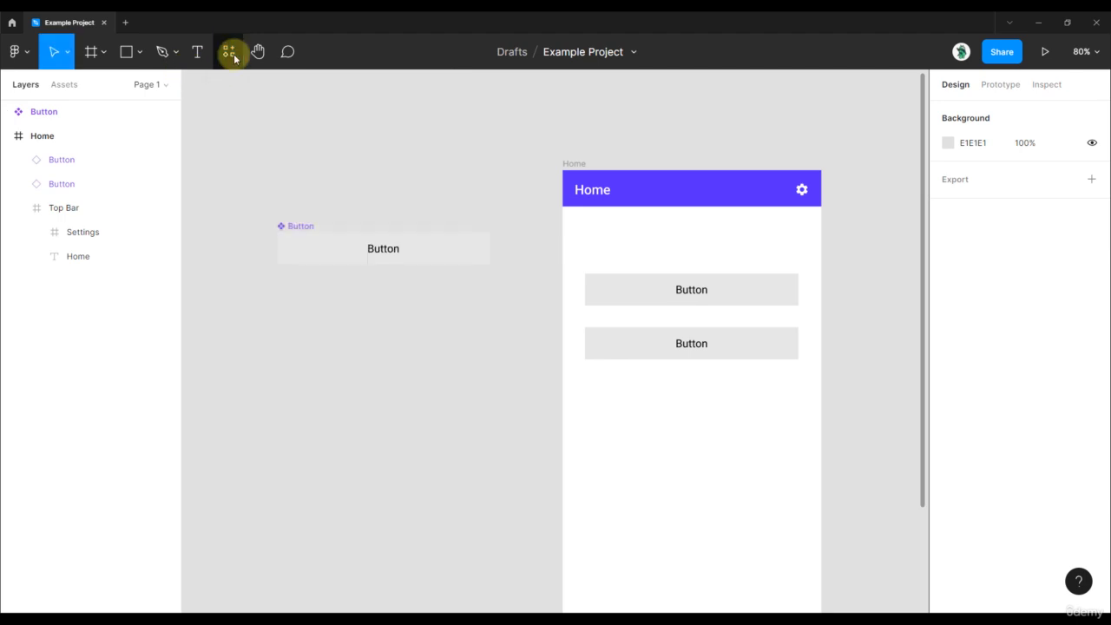
# Change the label text of the upper Button instance on the Home screen to Continue
pyautogui.click(656, 300)
pyautogui.scroll(2, 872, 306)
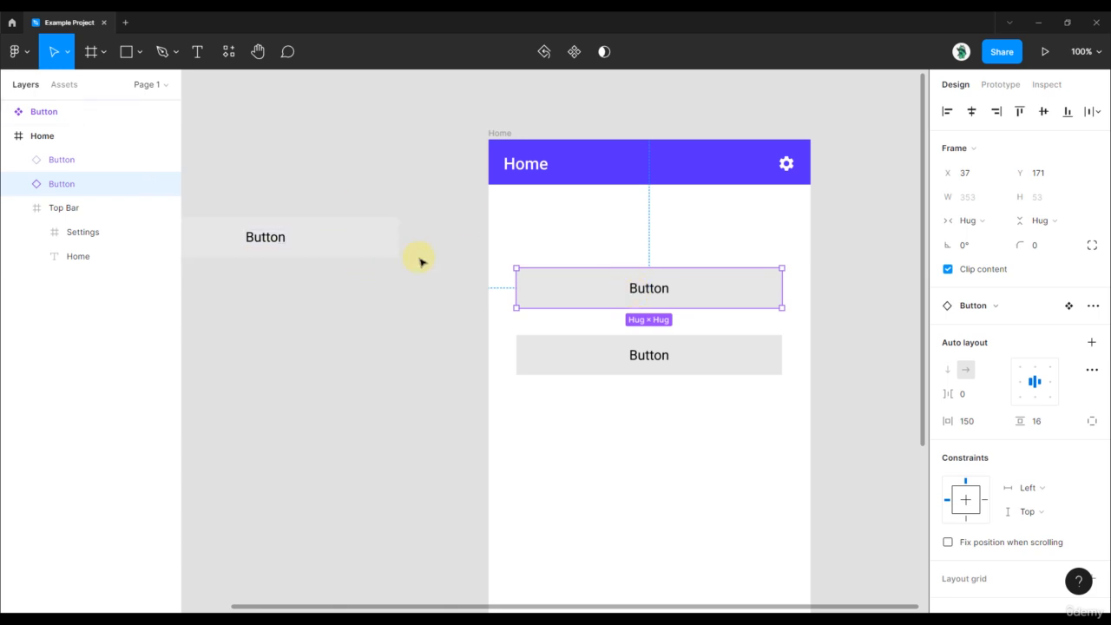
pyautogui.doubleClick(644, 295)
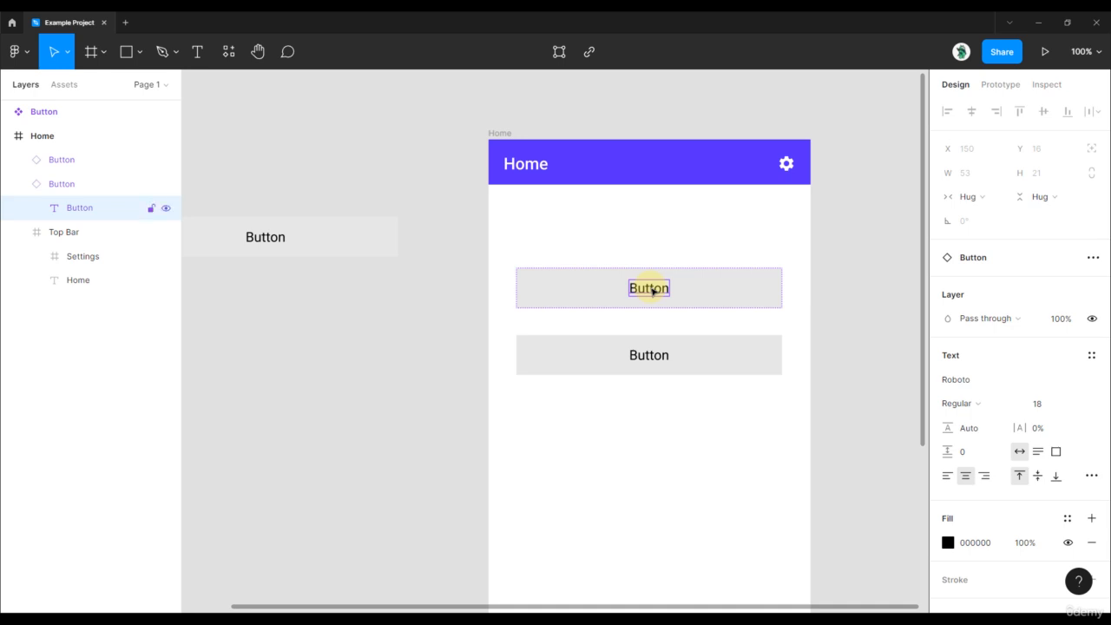
pyautogui.doubleClick(652, 290)
pyautogui.write('Continue')
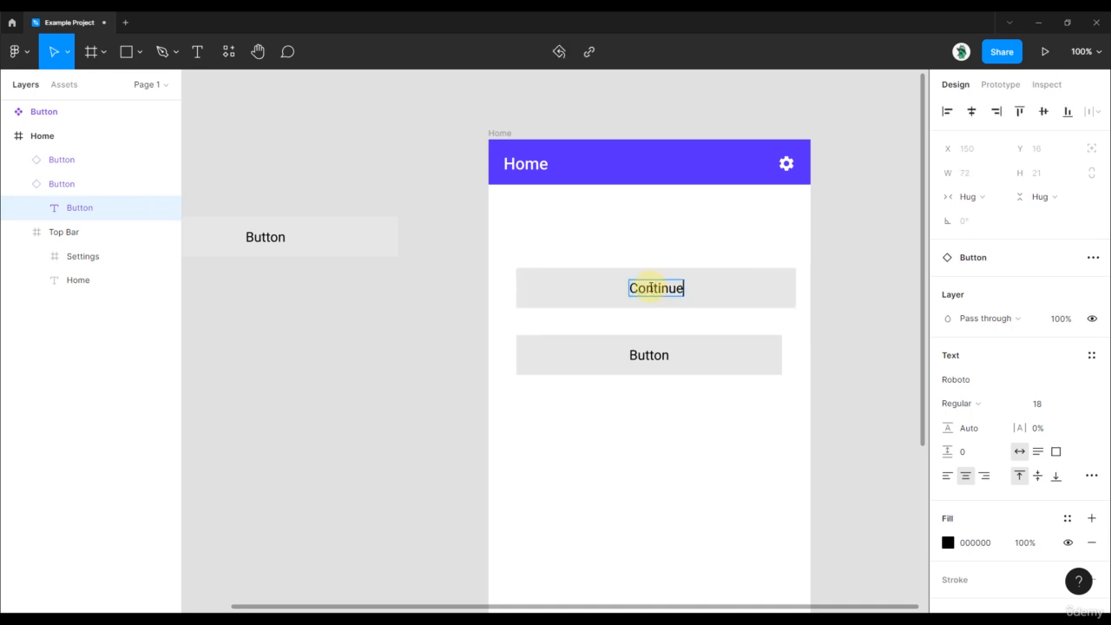
pyautogui.press('Escape')
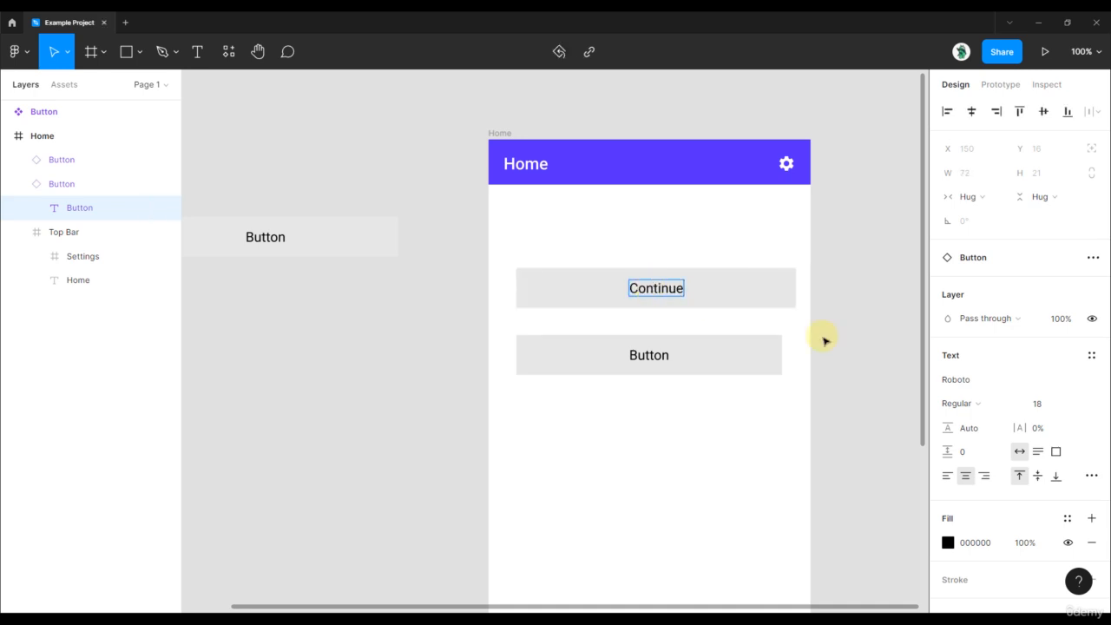
pyautogui.press('Escape')
# Override the Continue instance's fill with red E65454
pyautogui.click(947, 411)
pyautogui.click(793, 339)
pyautogui.moveTo(793, 339); pyautogui.dragTo(737, 273)
pyautogui.moveTo(811, 284); pyautogui.dragTo(862, 261)
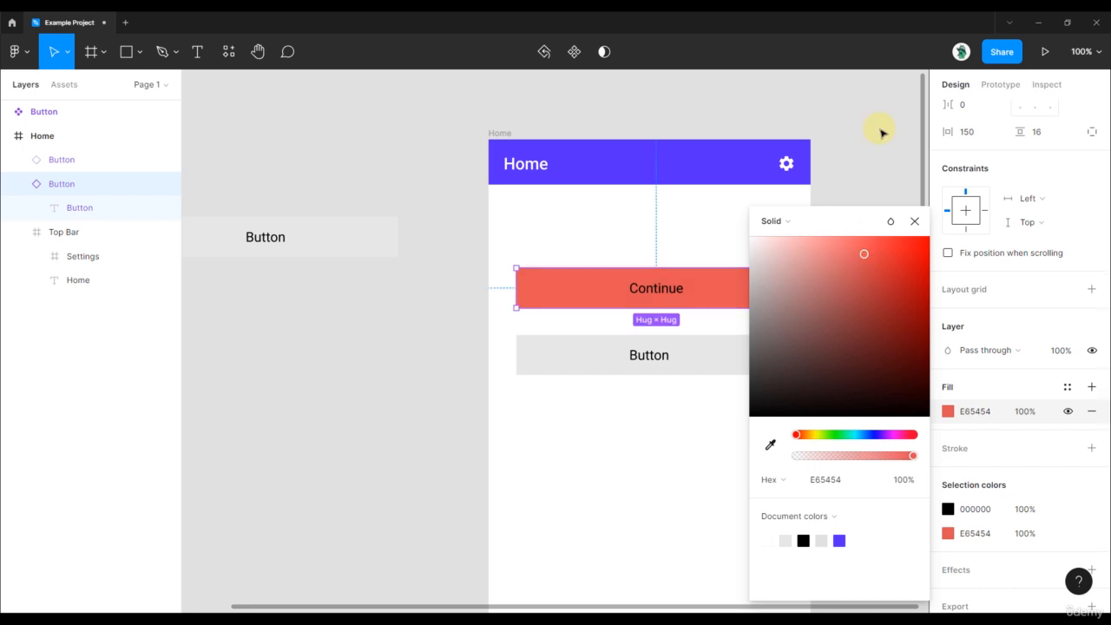
pyautogui.click(880, 130)
# Set the main Button component's fill to a darker grey, C9C9C9
pyautogui.click(707, 281)
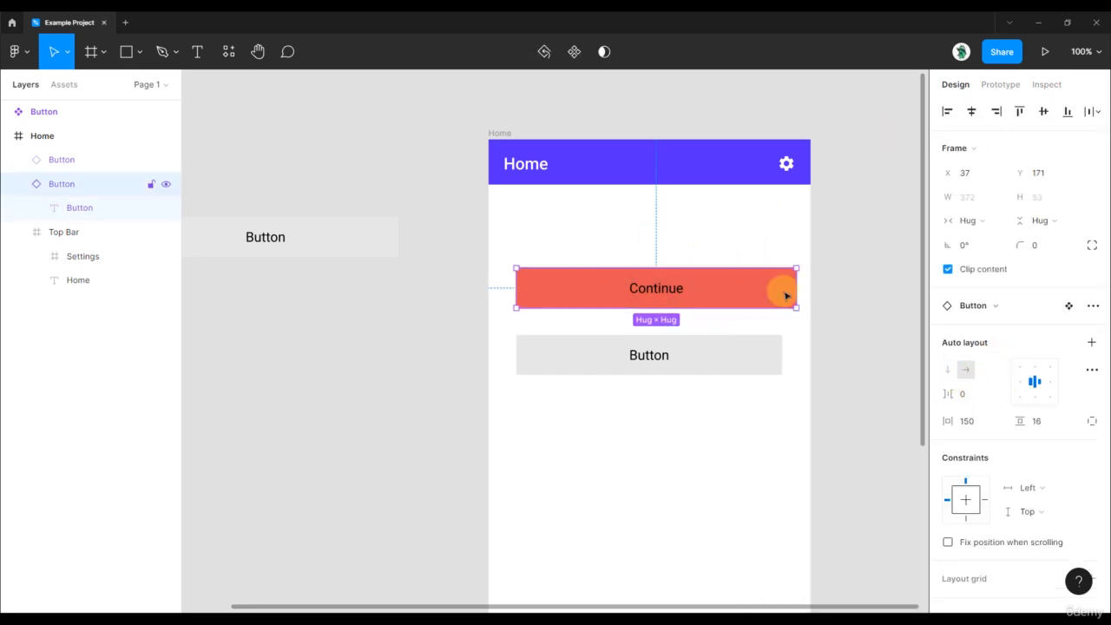
pyautogui.click(315, 251)
pyautogui.scroll(-3, 1020, 447)
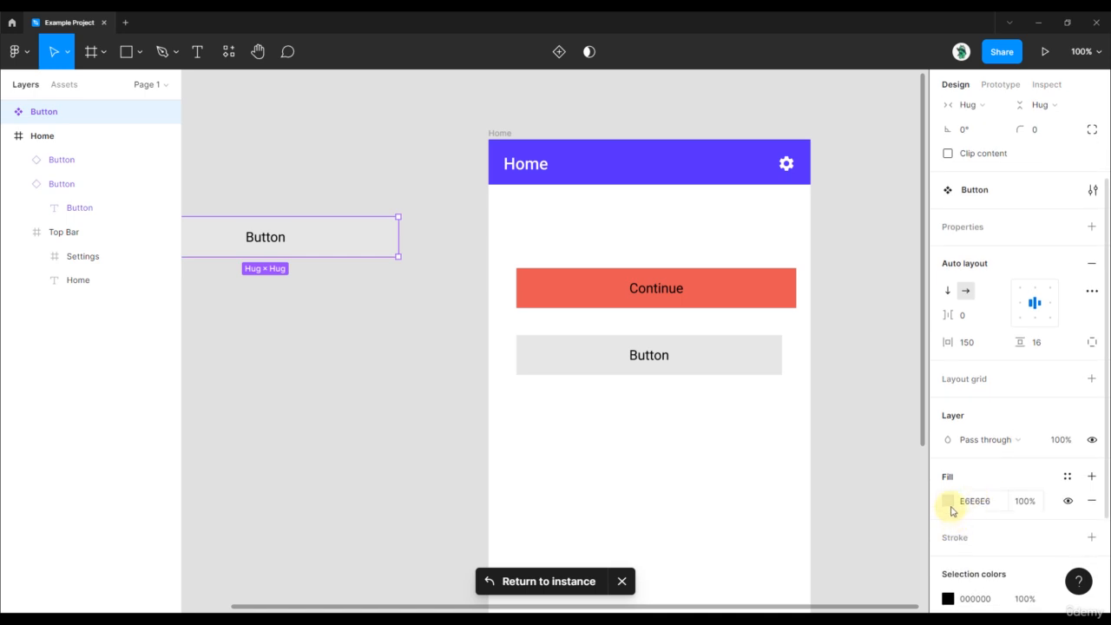
pyautogui.click(948, 502)
pyautogui.moveTo(834, 333); pyautogui.dragTo(729, 279)
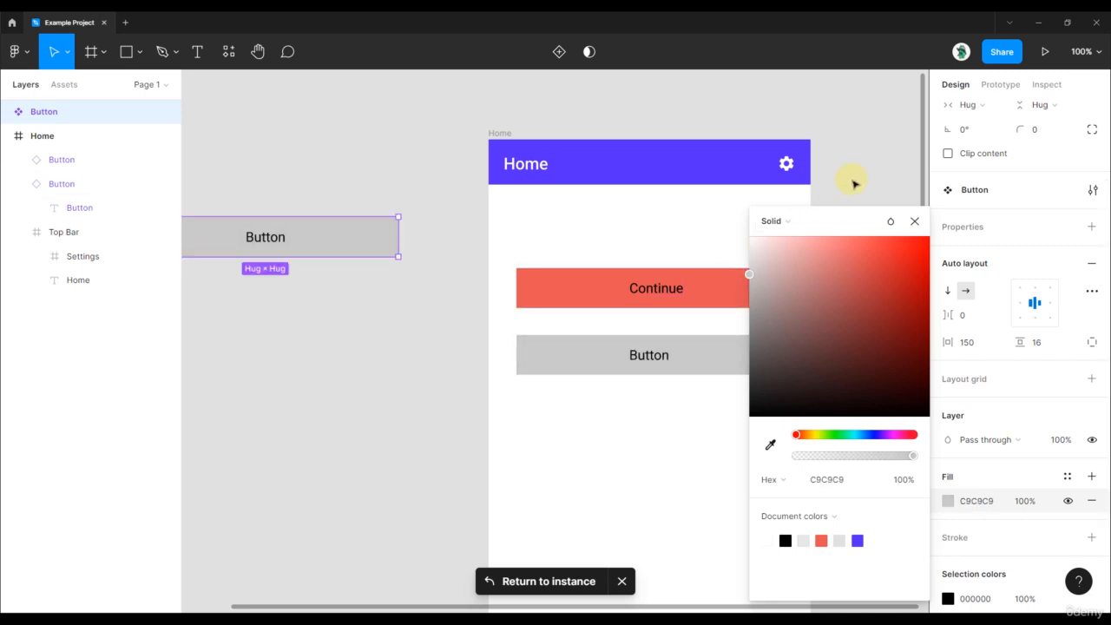
pyautogui.click(854, 183)
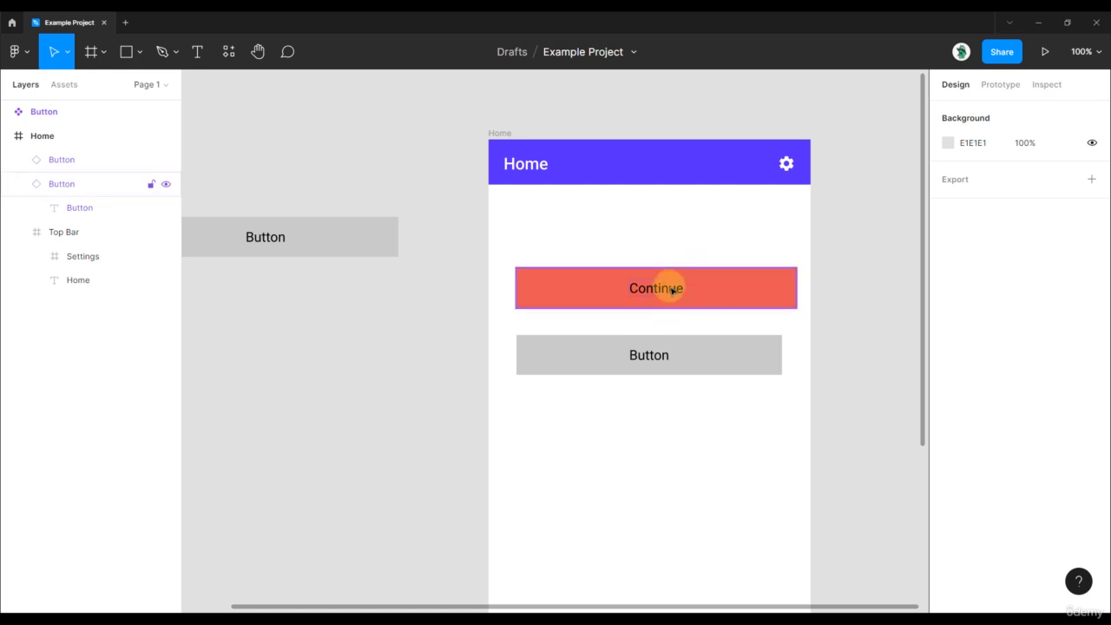
# Detach the red Continue instance on the Home screen from its main component
pyautogui.click(728, 288)
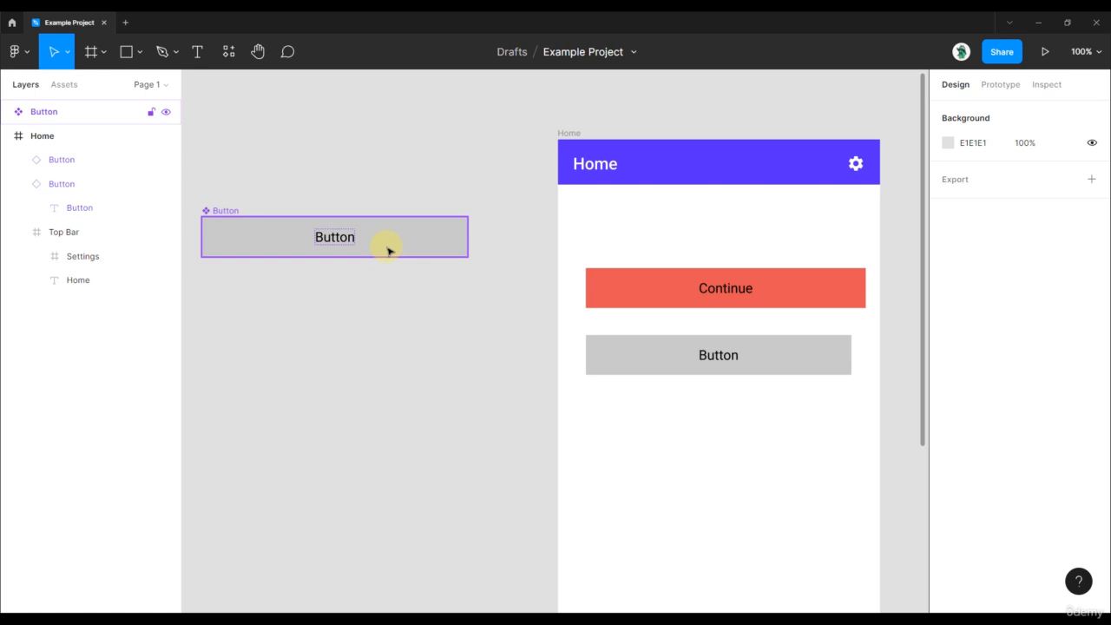
pyautogui.click(716, 301)
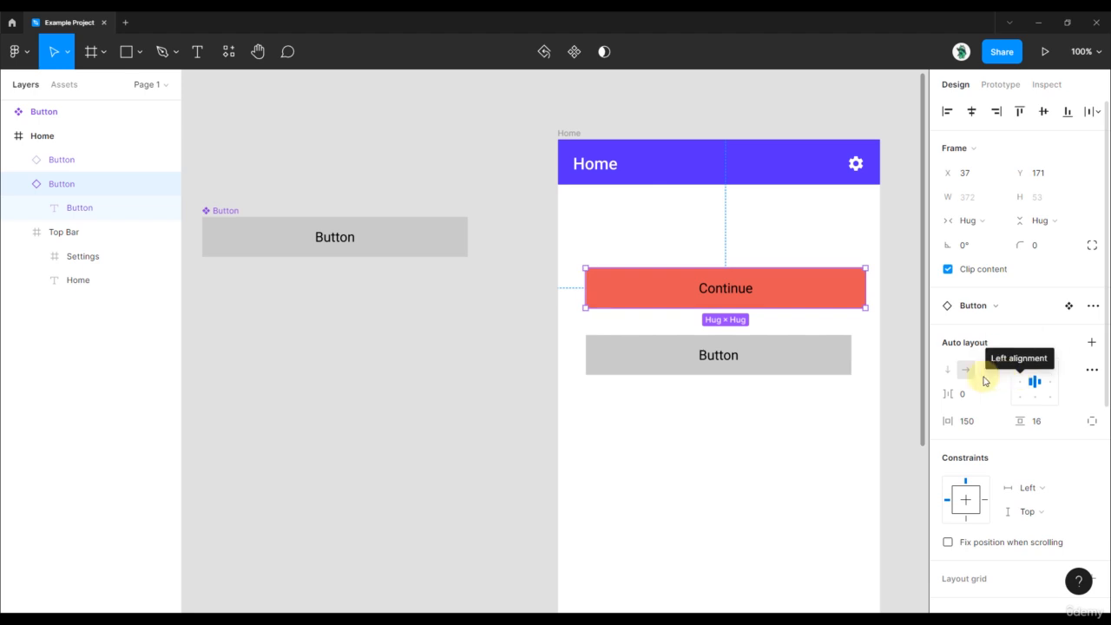
pyautogui.rightClick(776, 288)
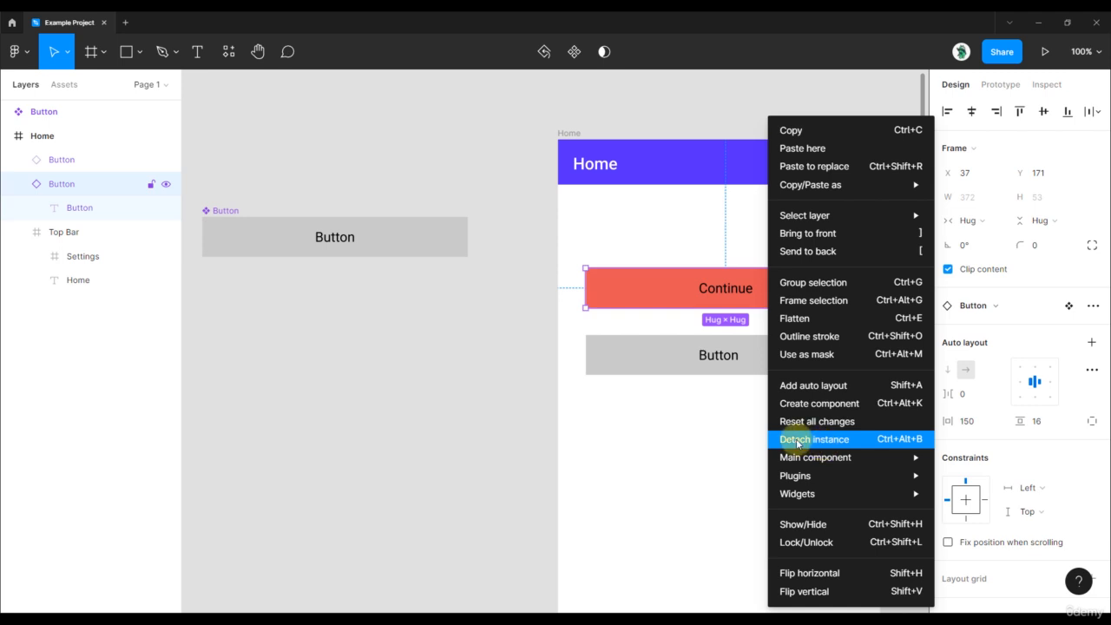
pyautogui.click(895, 443)
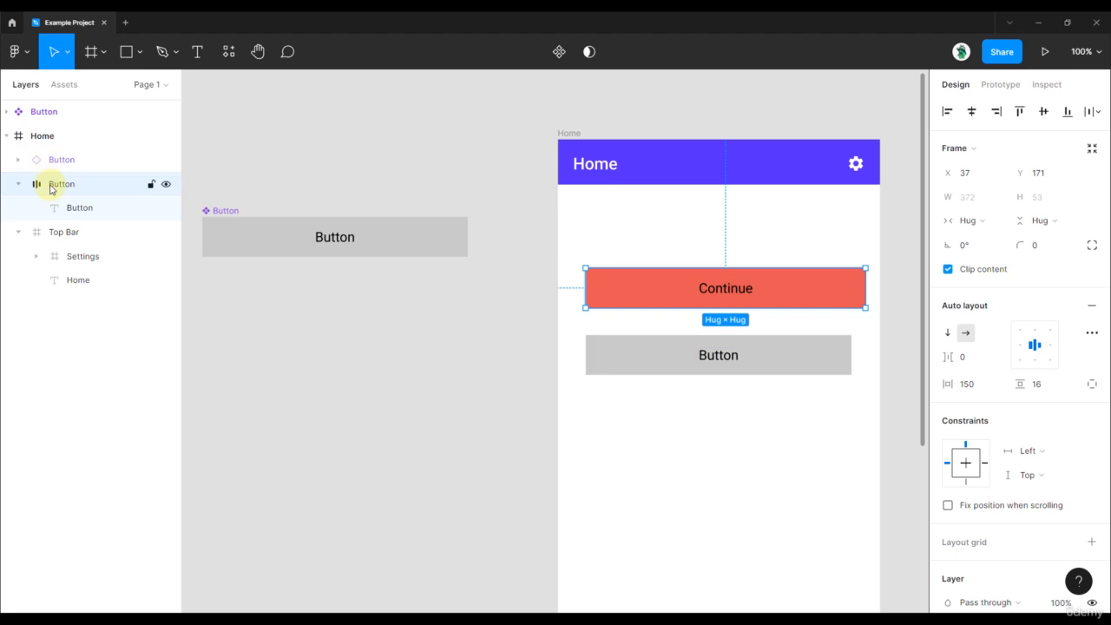
# Reposition the detached Continue button to X 38, Y 170 and resize it to a fixed width of 352
pyautogui.moveTo(717, 296); pyautogui.dragTo(713, 297)
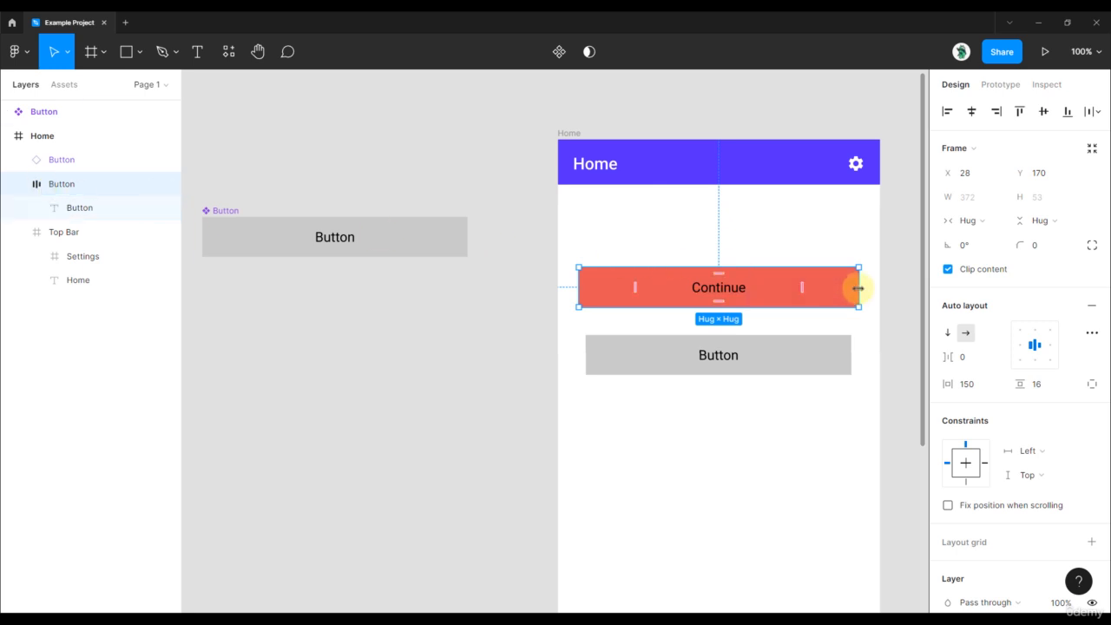
pyautogui.moveTo(858, 287); pyautogui.dragTo(850, 287)
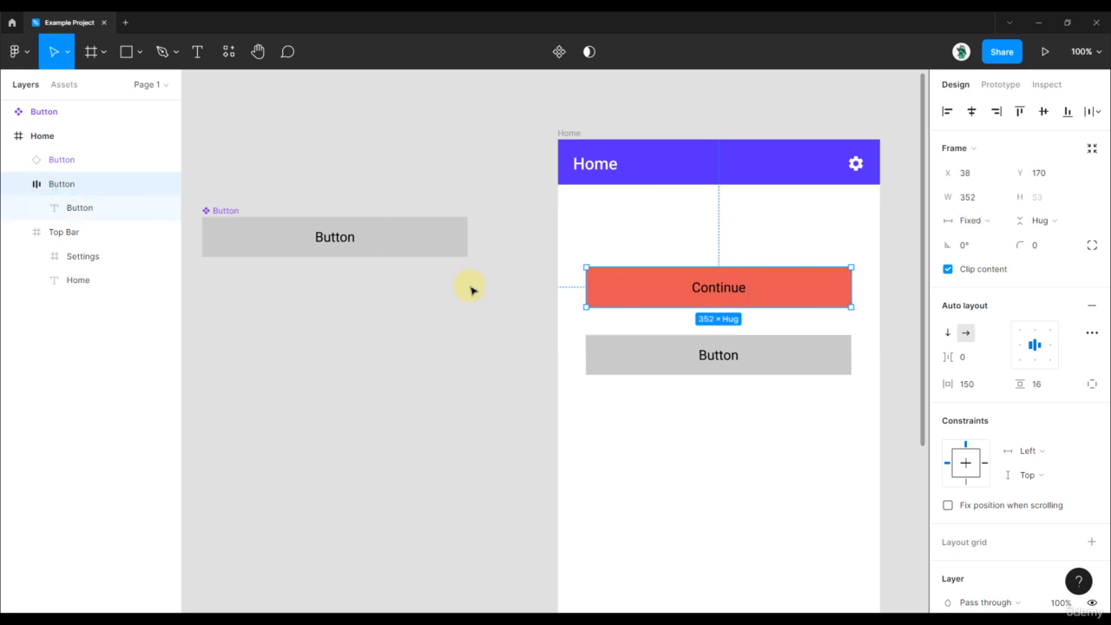
# Compare the main Button component with the detached Continue button by selecting each
pyautogui.click(228, 231)
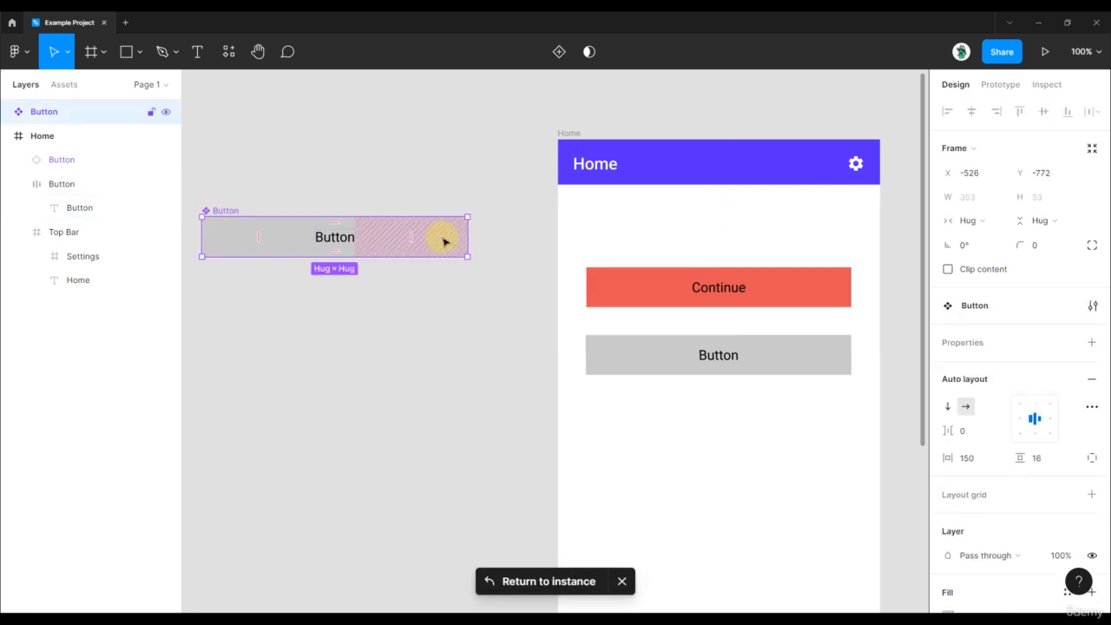
pyautogui.click(676, 293)
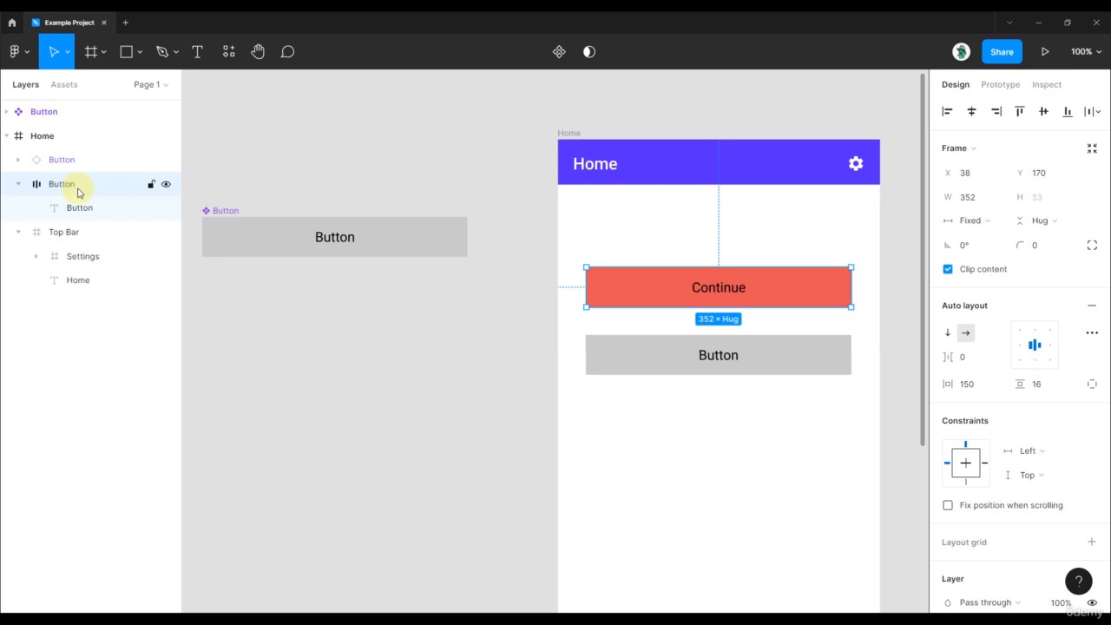
# Open the choice of new property types for the main Button component
pyautogui.click(246, 243)
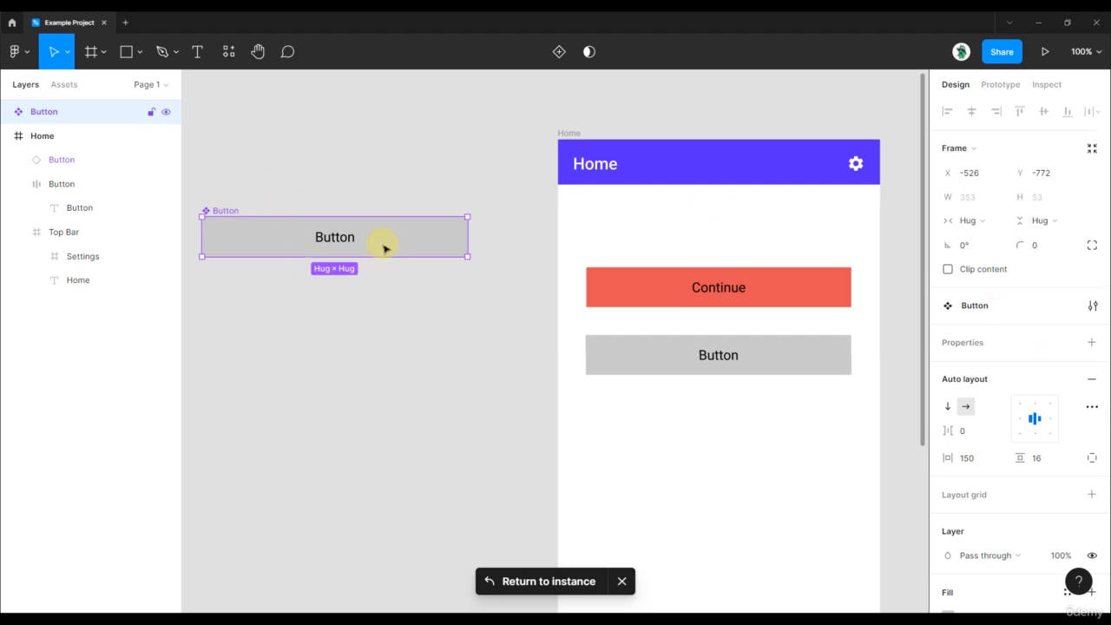
pyautogui.click(1089, 346)
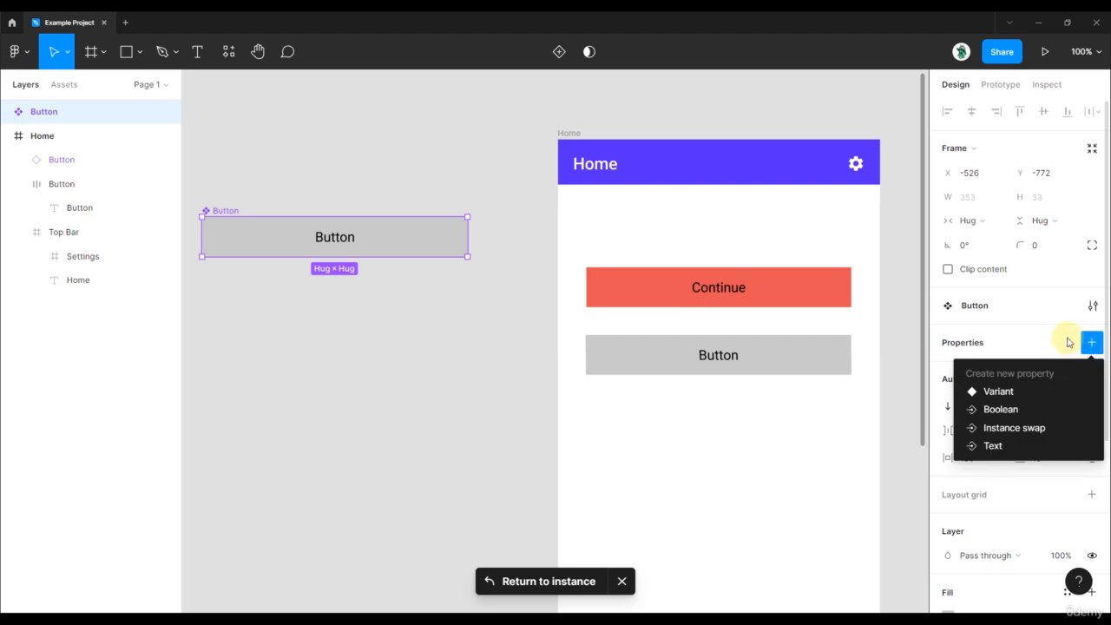